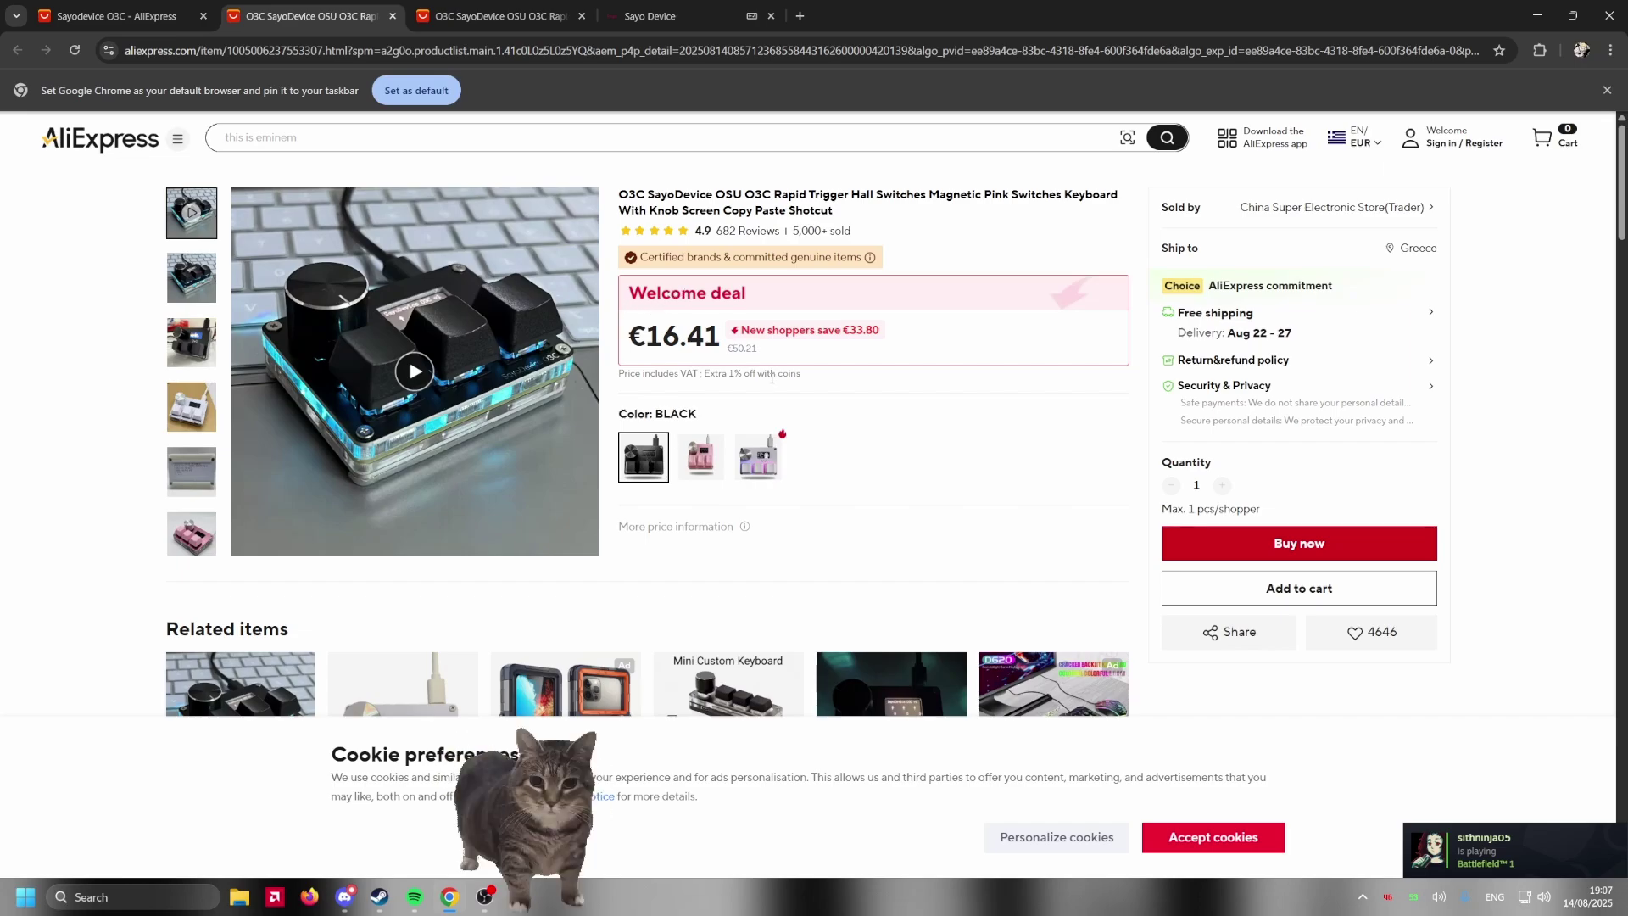
- Close the open Sayo Device tab and the duplicate O3C product tab, and load sayodevice.com in a new tab
{"action": "left_click", "coordinate": [771, 16]}
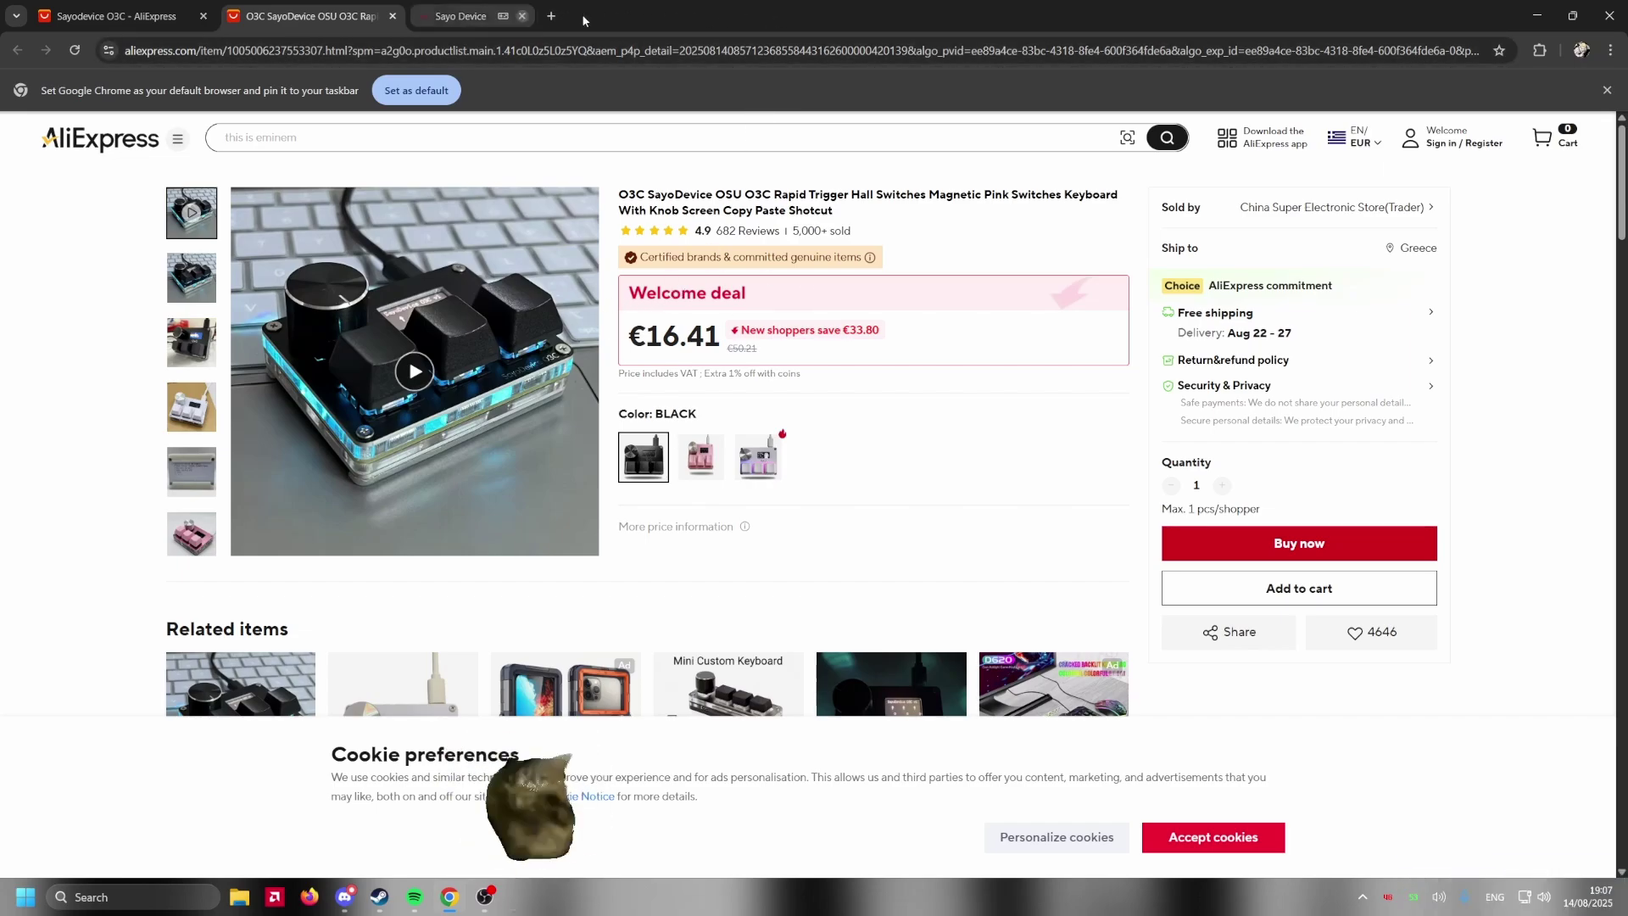
{"action": "left_click", "coordinate": [581, 16]}
{"action": "left_click", "coordinate": [422, 17]}
{"action": "type", "text": "sa"}
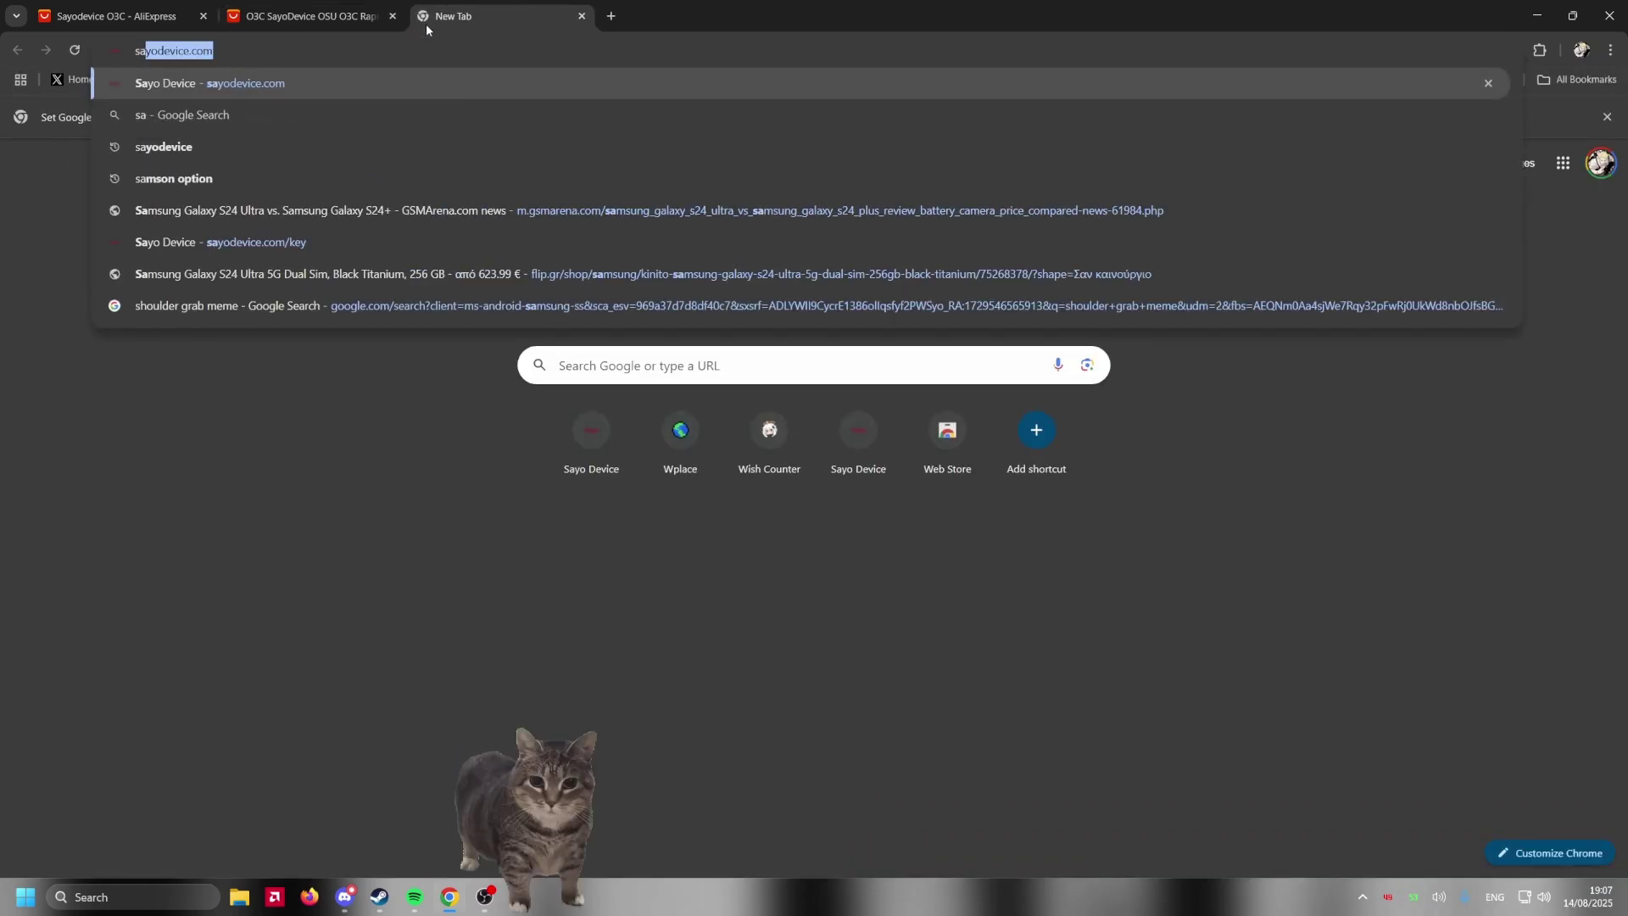
{"action": "key", "text": "Return"}
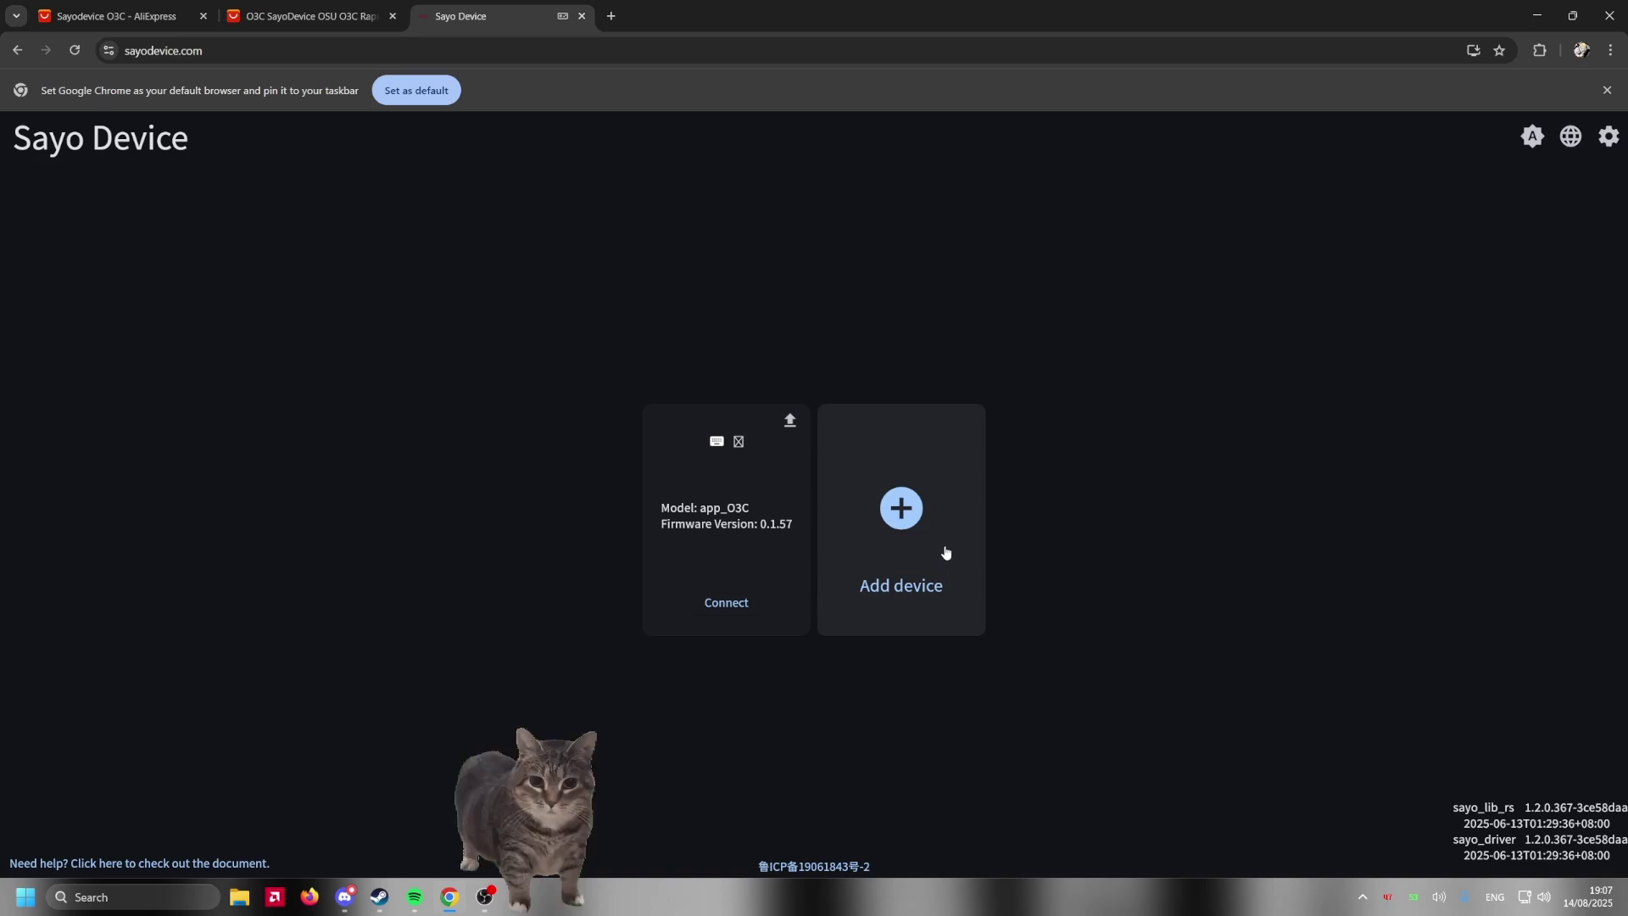
{"action": "left_click", "coordinate": [901, 513]}
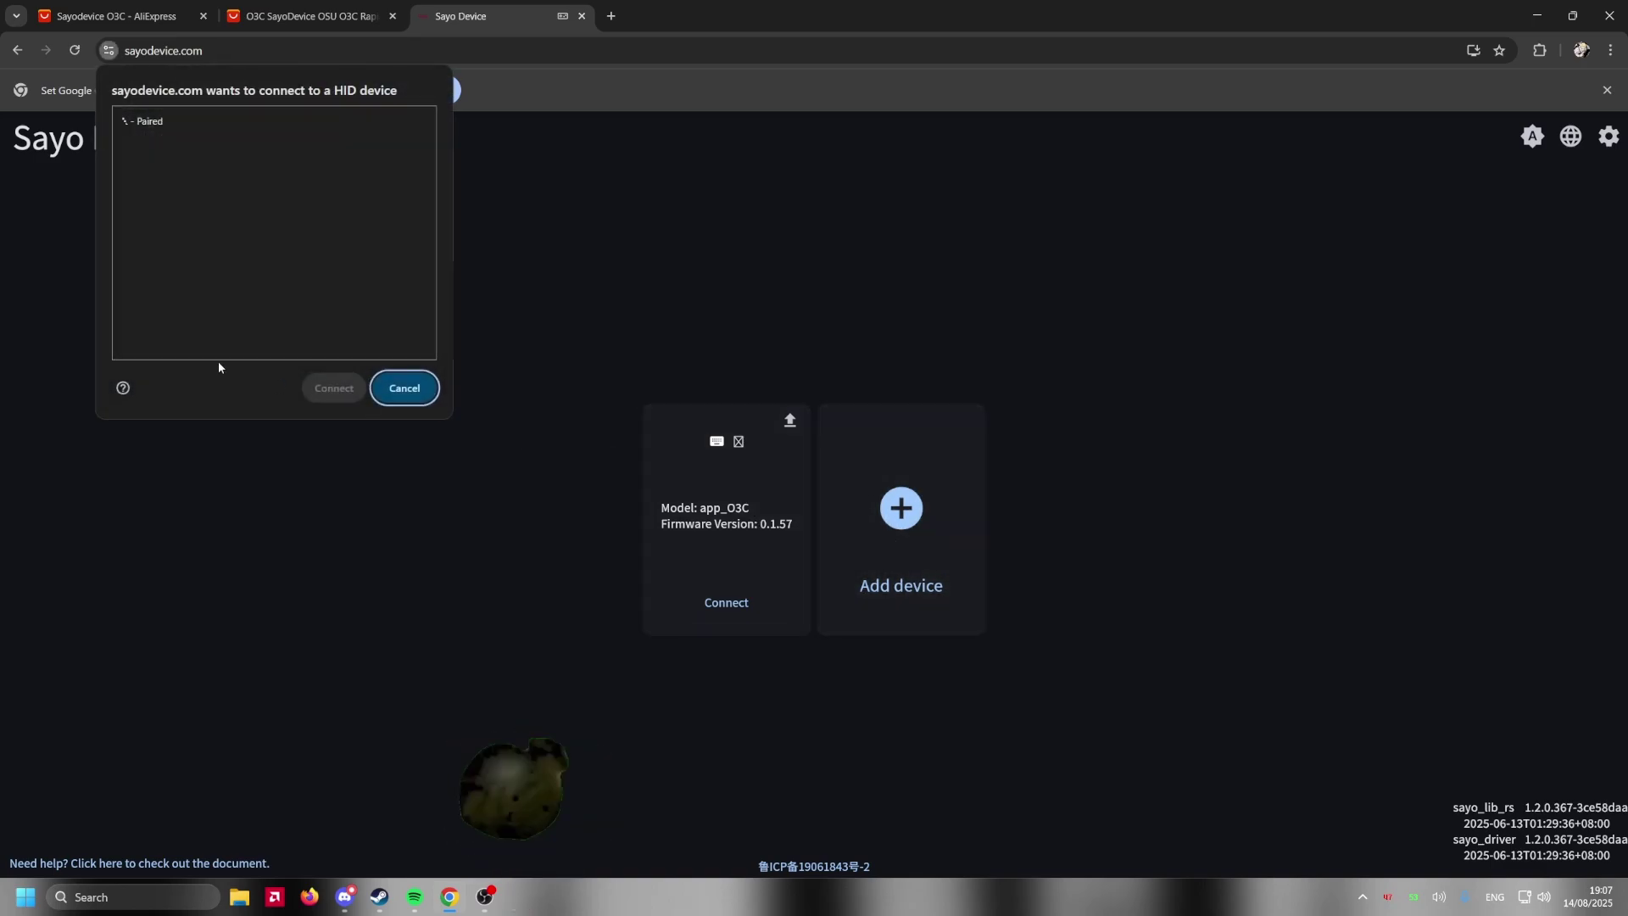
{"action": "left_click", "coordinate": [253, 134]}
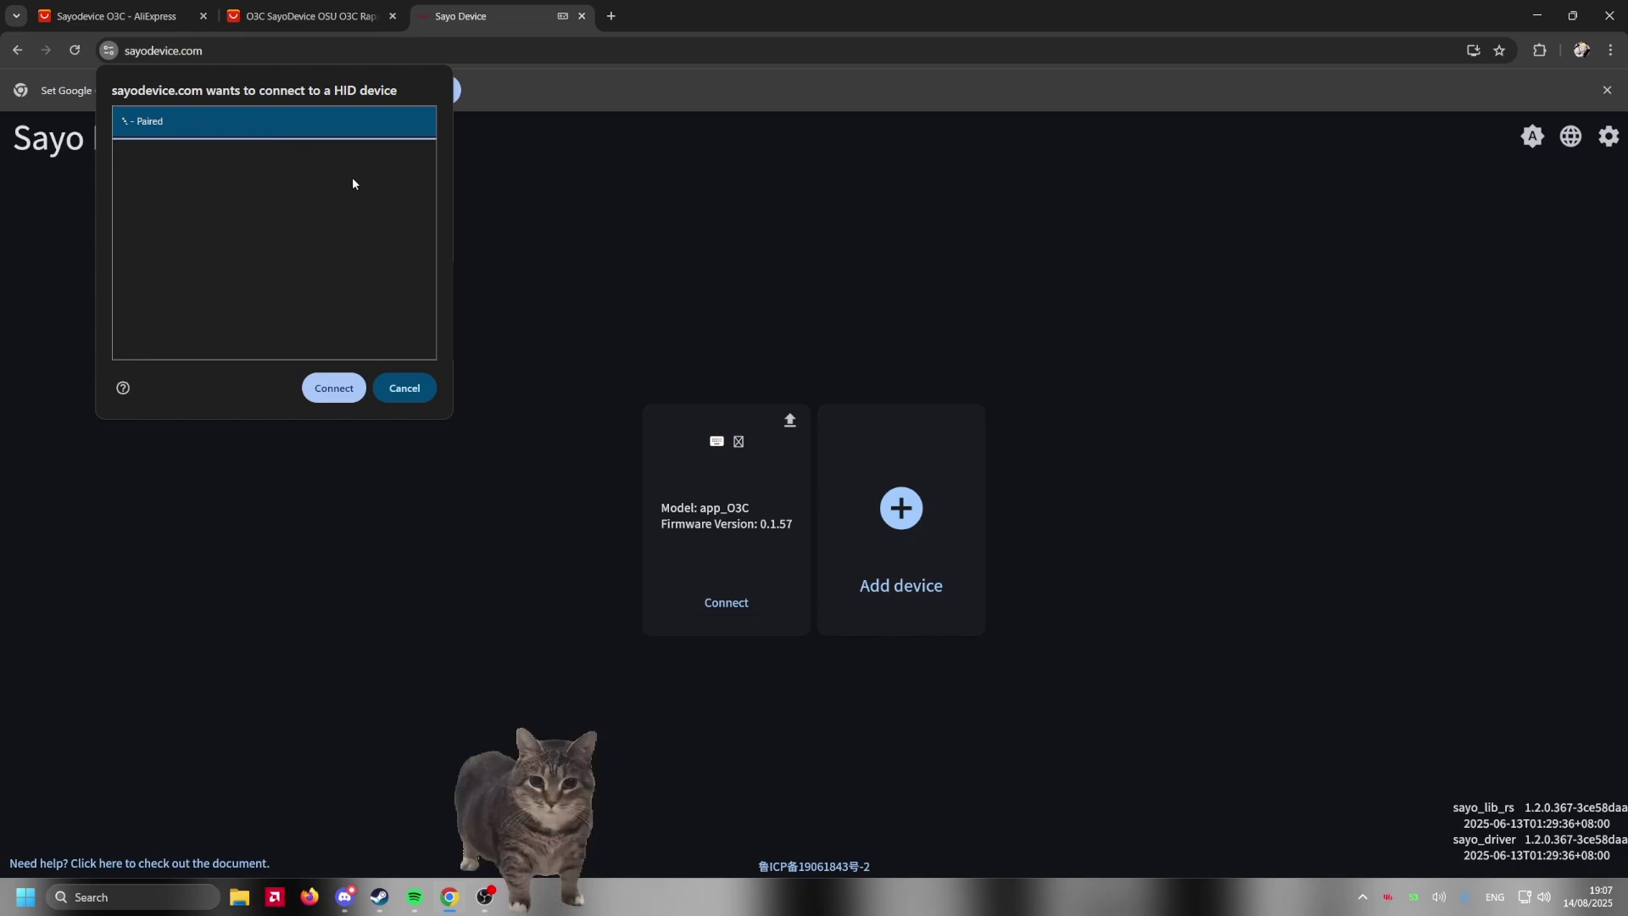
{"action": "left_click", "coordinate": [406, 386]}
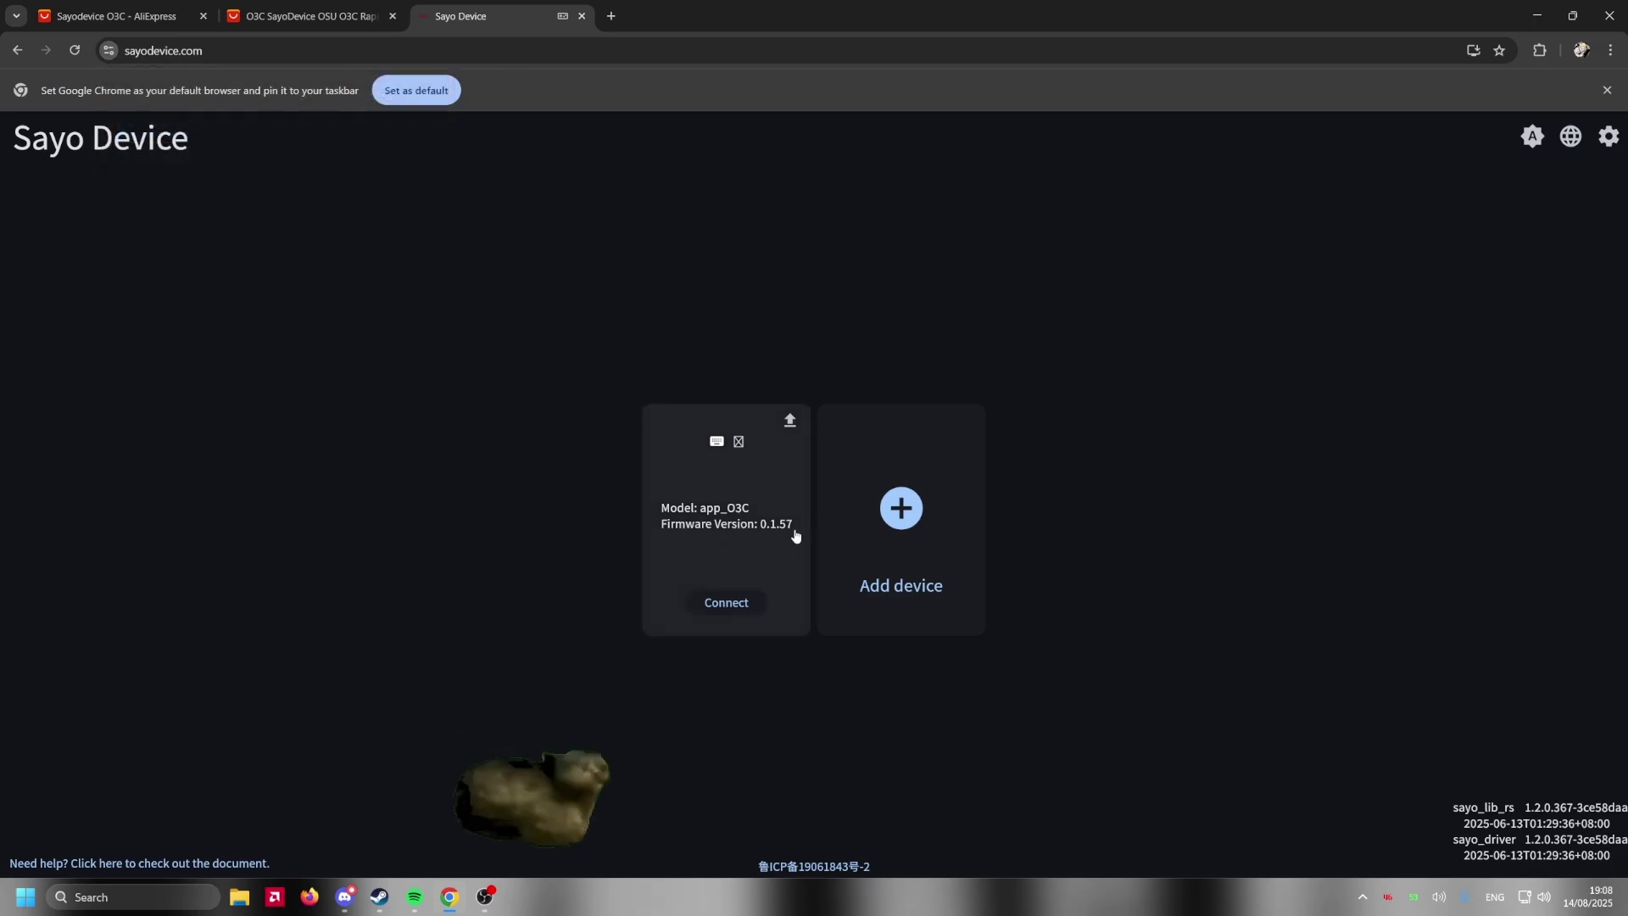
- Connect to the app_O3C device and bind the third key (Key ID 2) to the up arrow in default mode
{"action": "left_click", "coordinate": [728, 603]}
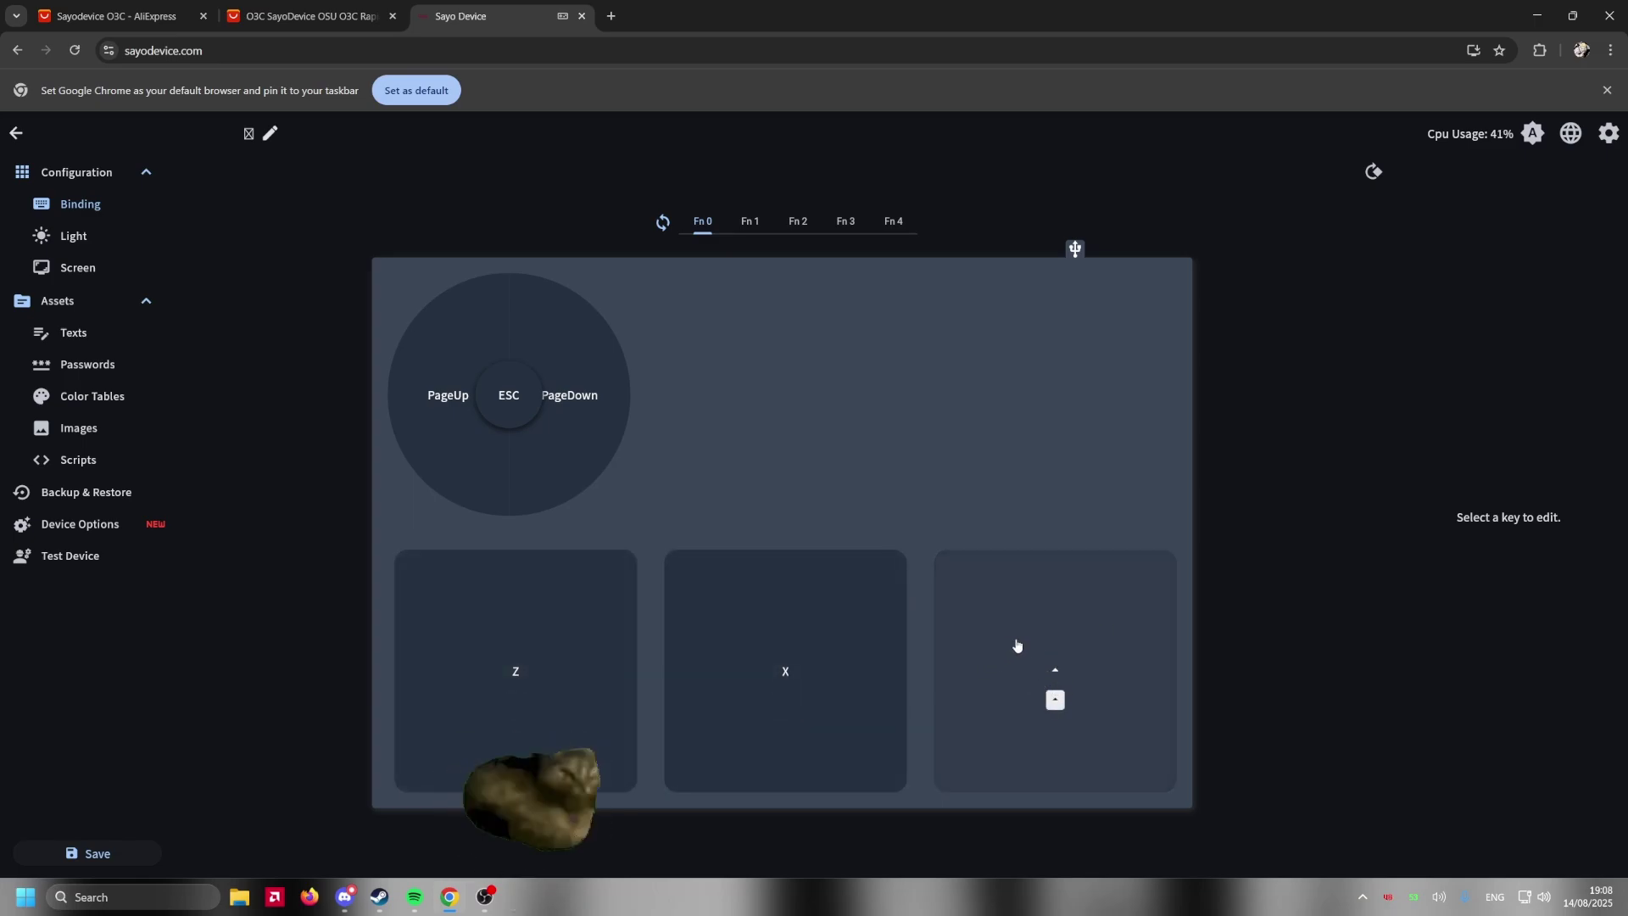
{"action": "left_click", "coordinate": [1088, 676]}
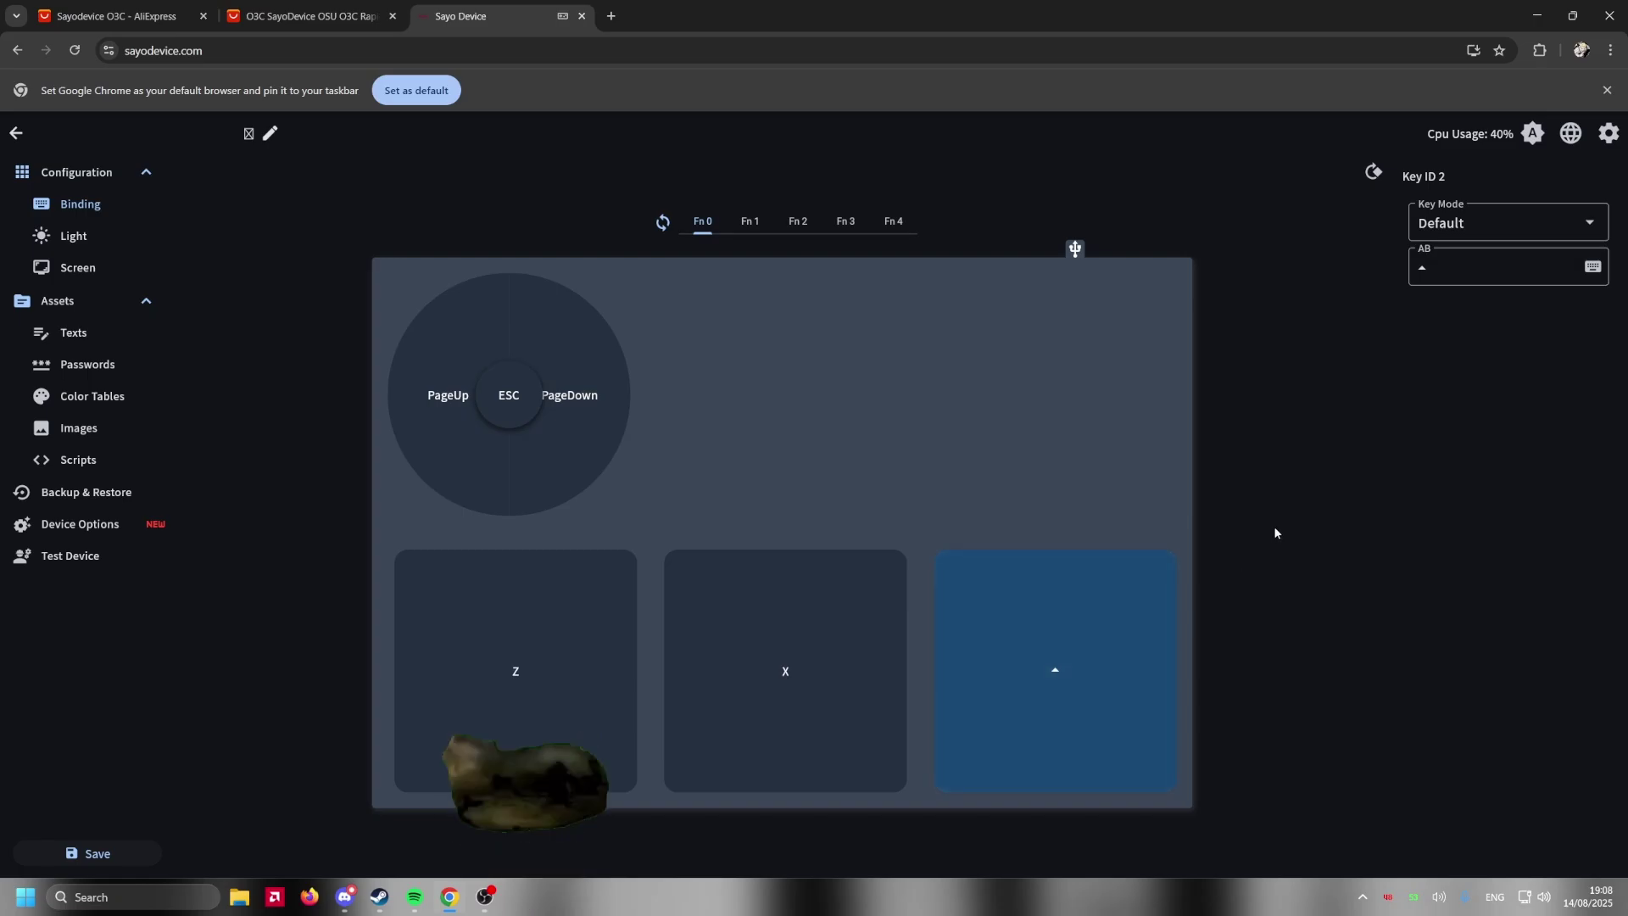
{"action": "left_click", "coordinate": [1593, 266]}
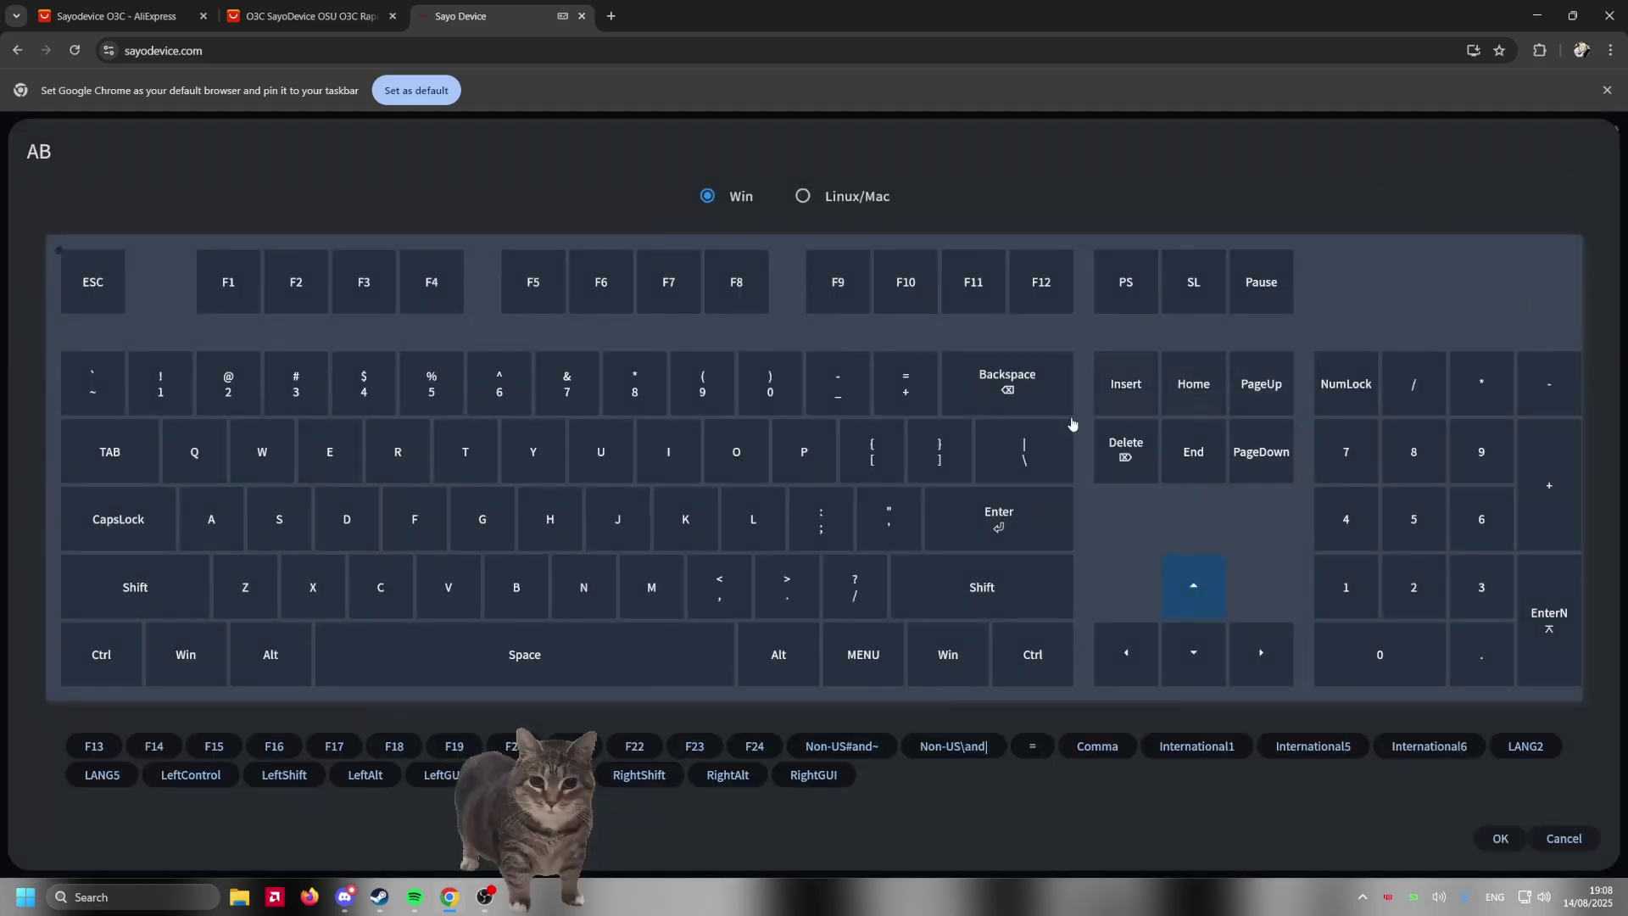
{"action": "left_click", "coordinate": [1499, 839]}
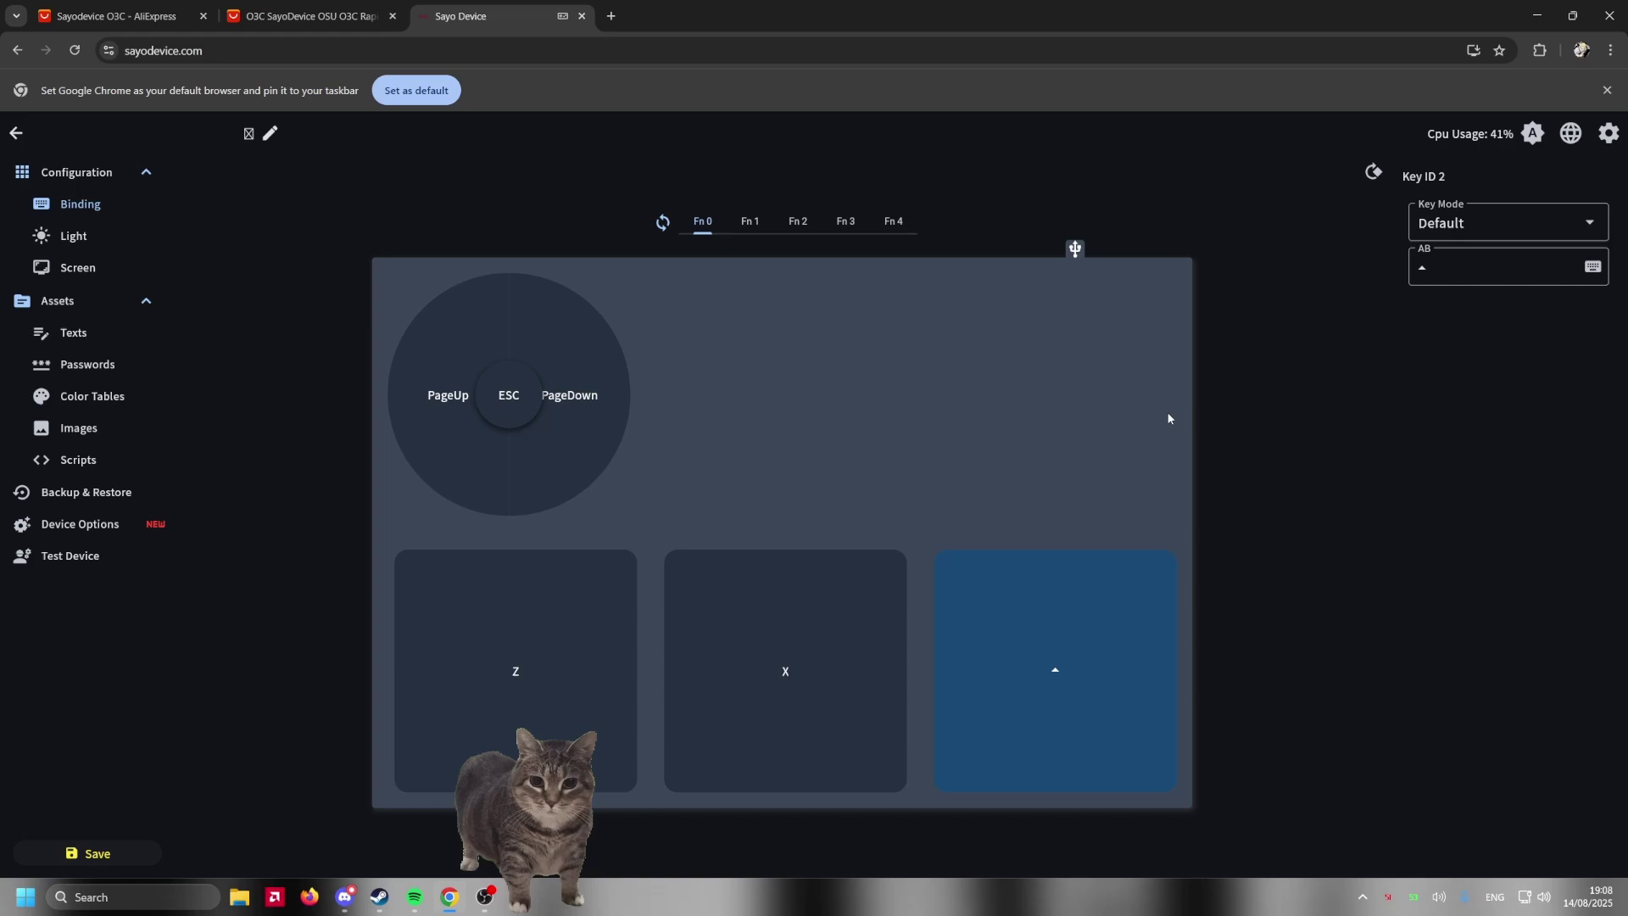
{"action": "mouse_move", "coordinate": [1061, 512]}
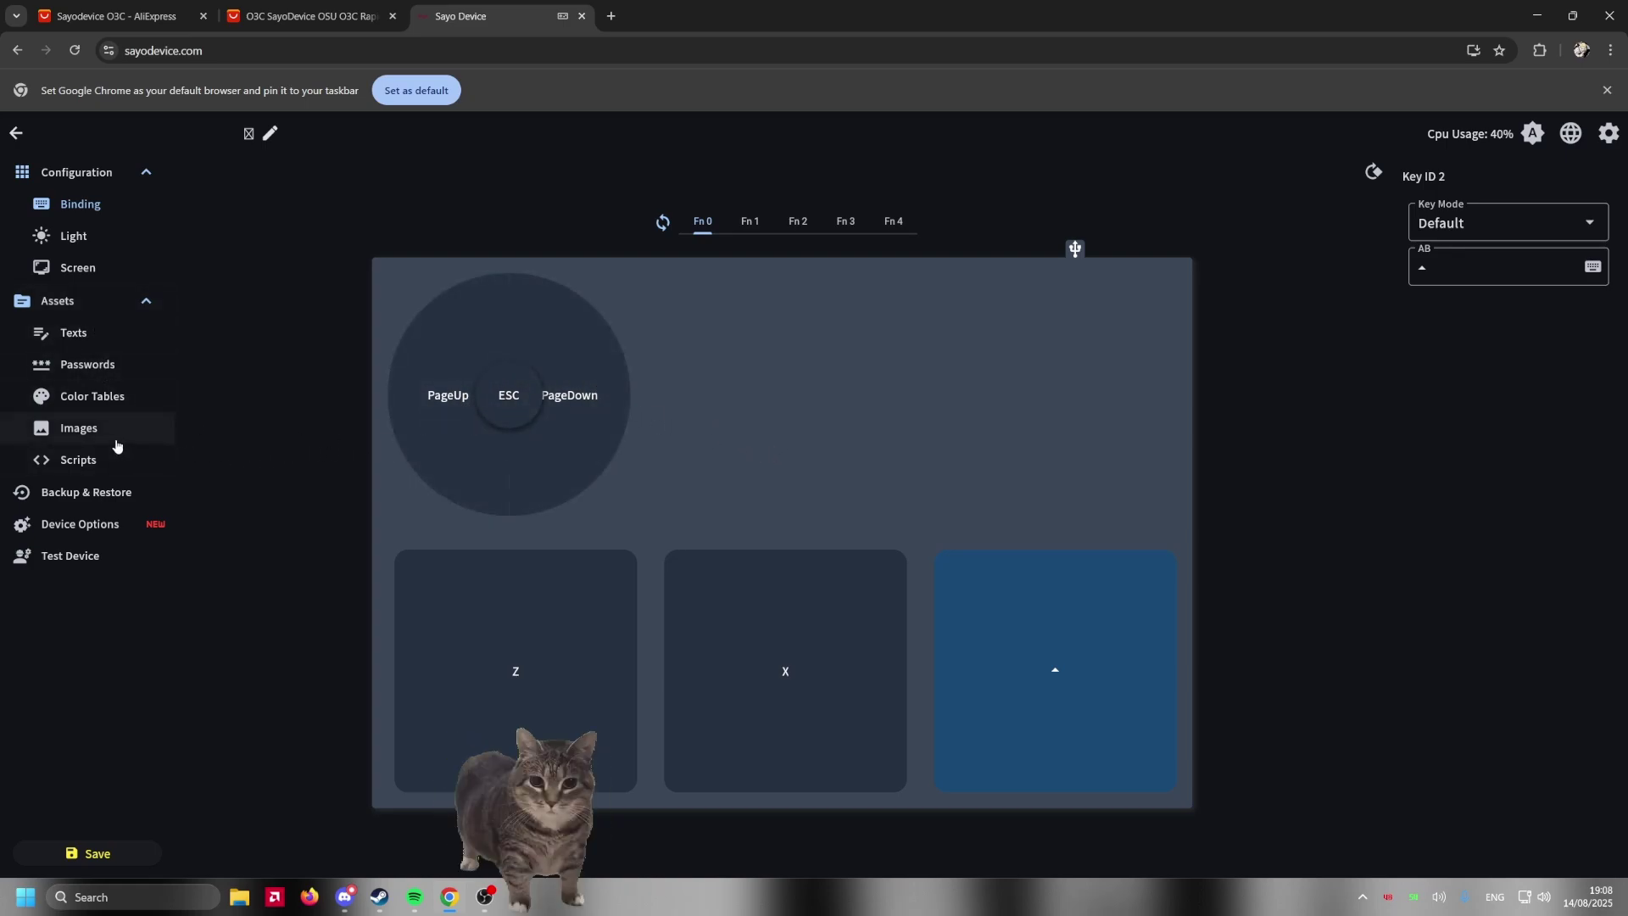
- Load 0e6.jpg from Downloads into the device images, shift it slightly down in the 160 × 80 frame, and upload it
{"action": "left_click", "coordinate": [90, 430]}
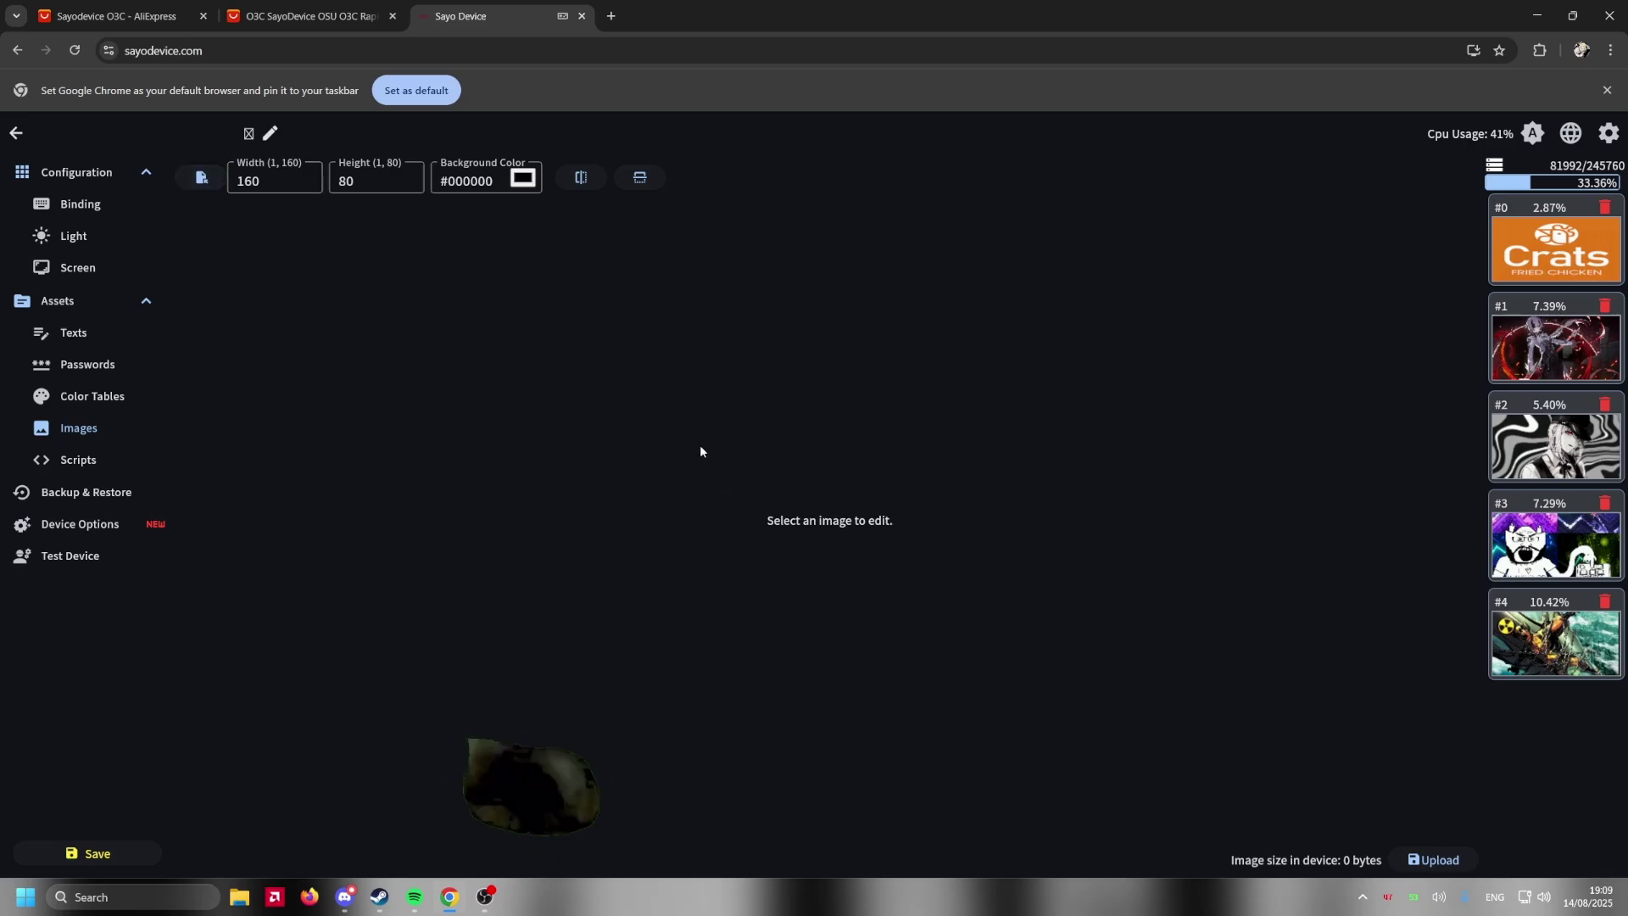
{"action": "left_click", "coordinate": [201, 178]}
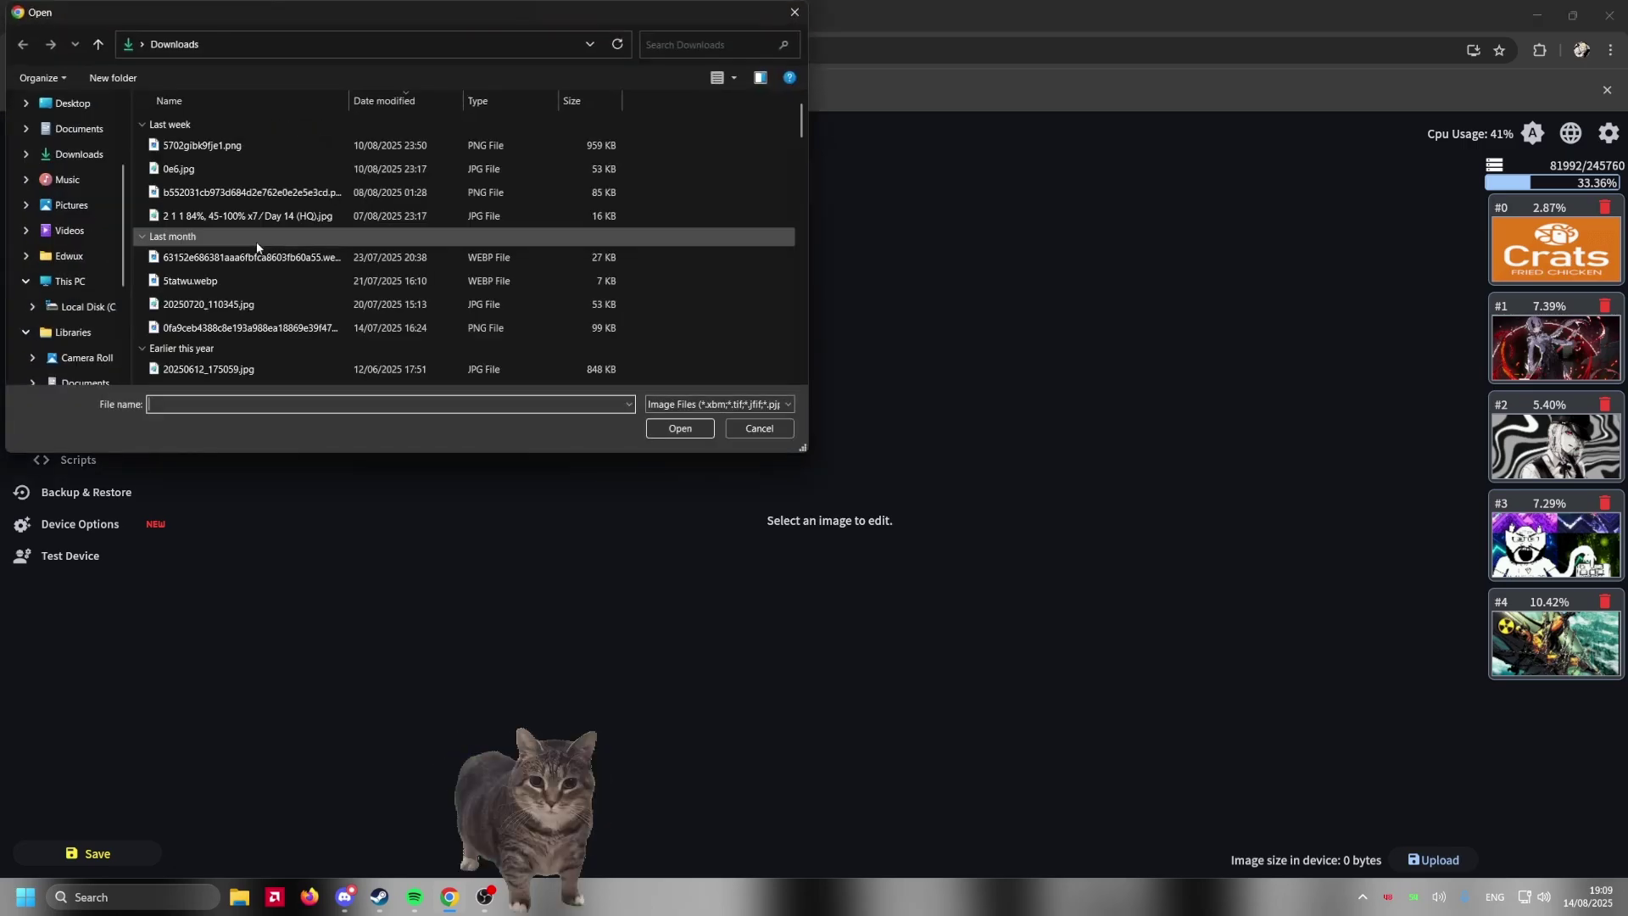
{"action": "double_click", "coordinate": [218, 170]}
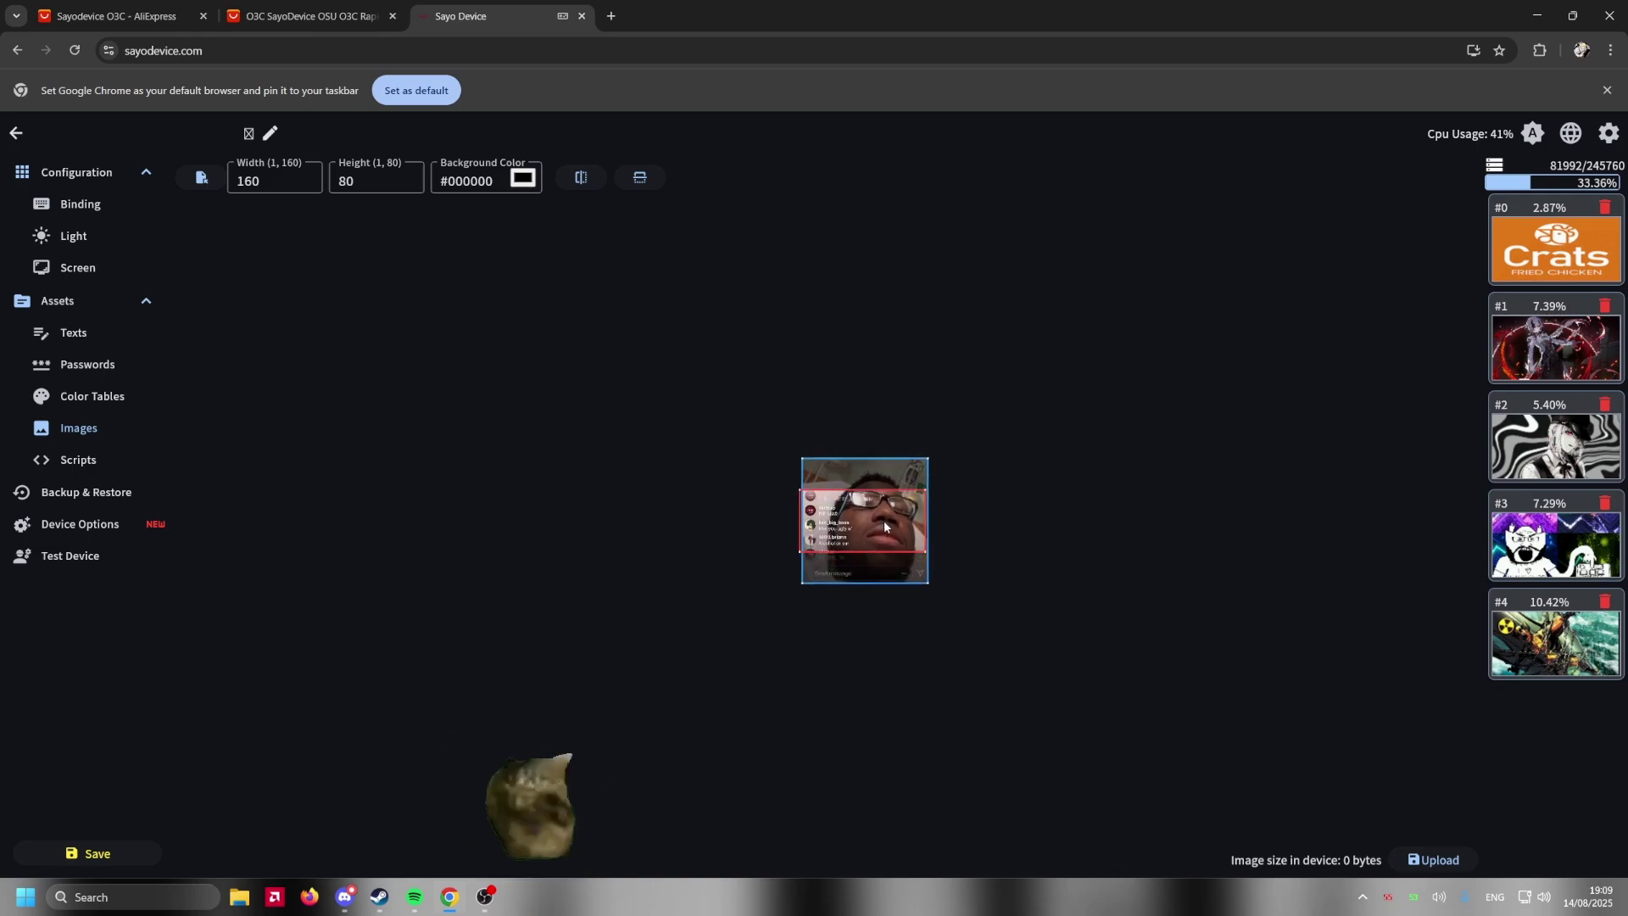
{"action": "left_click_drag", "start_coordinate": [884, 521], "coordinate": [884, 535]}
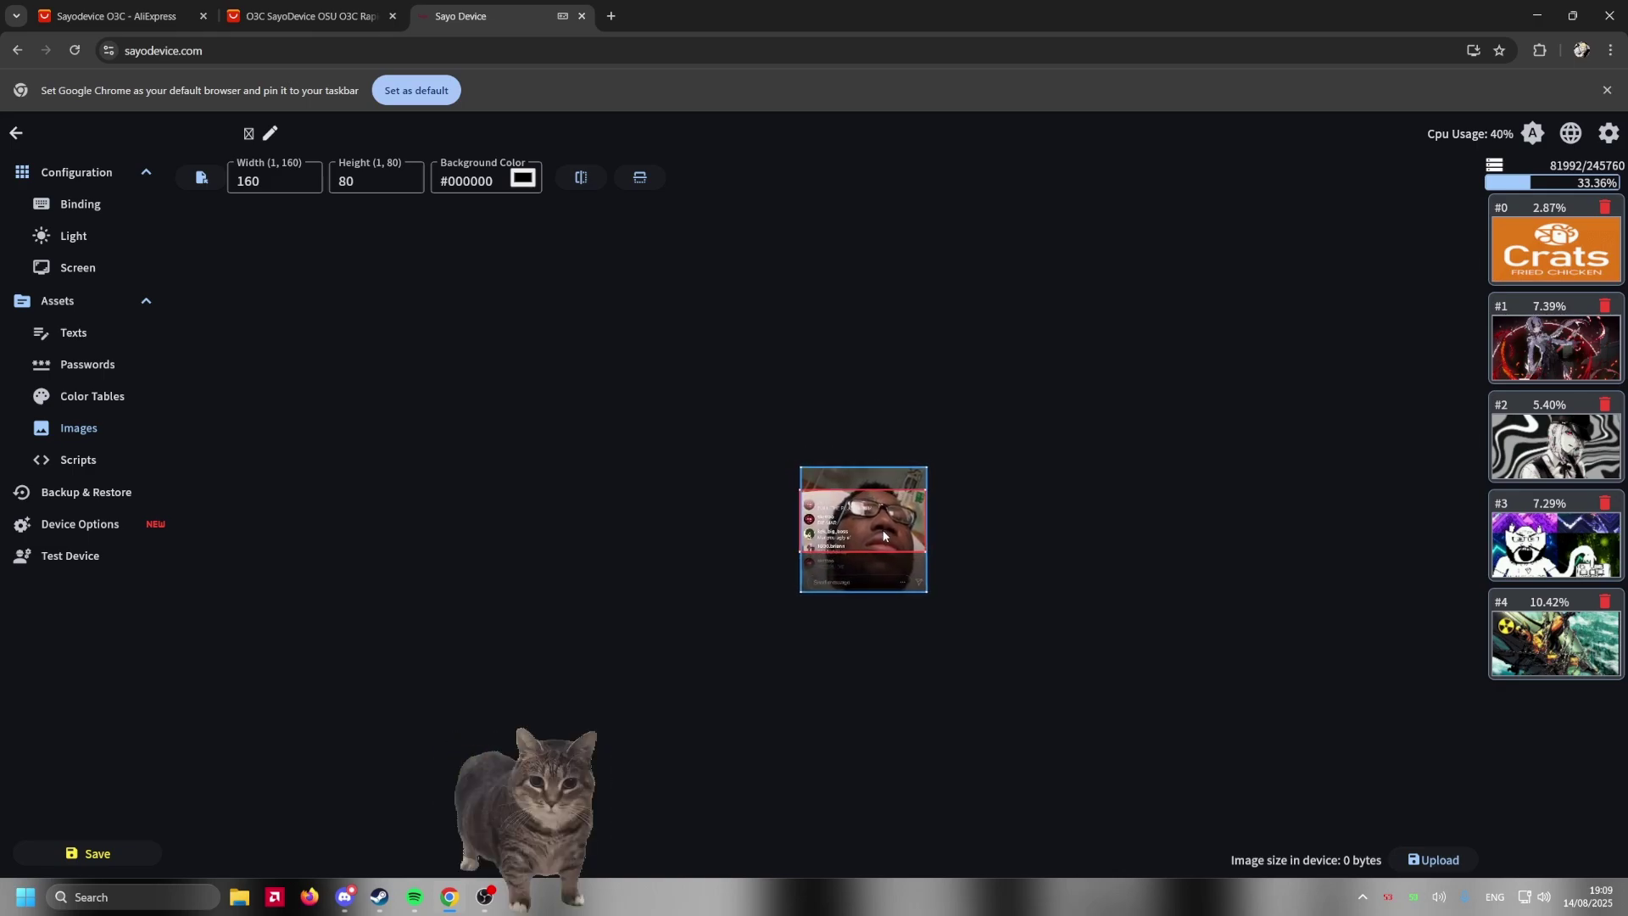
{"action": "left_click", "coordinate": [1439, 859]}
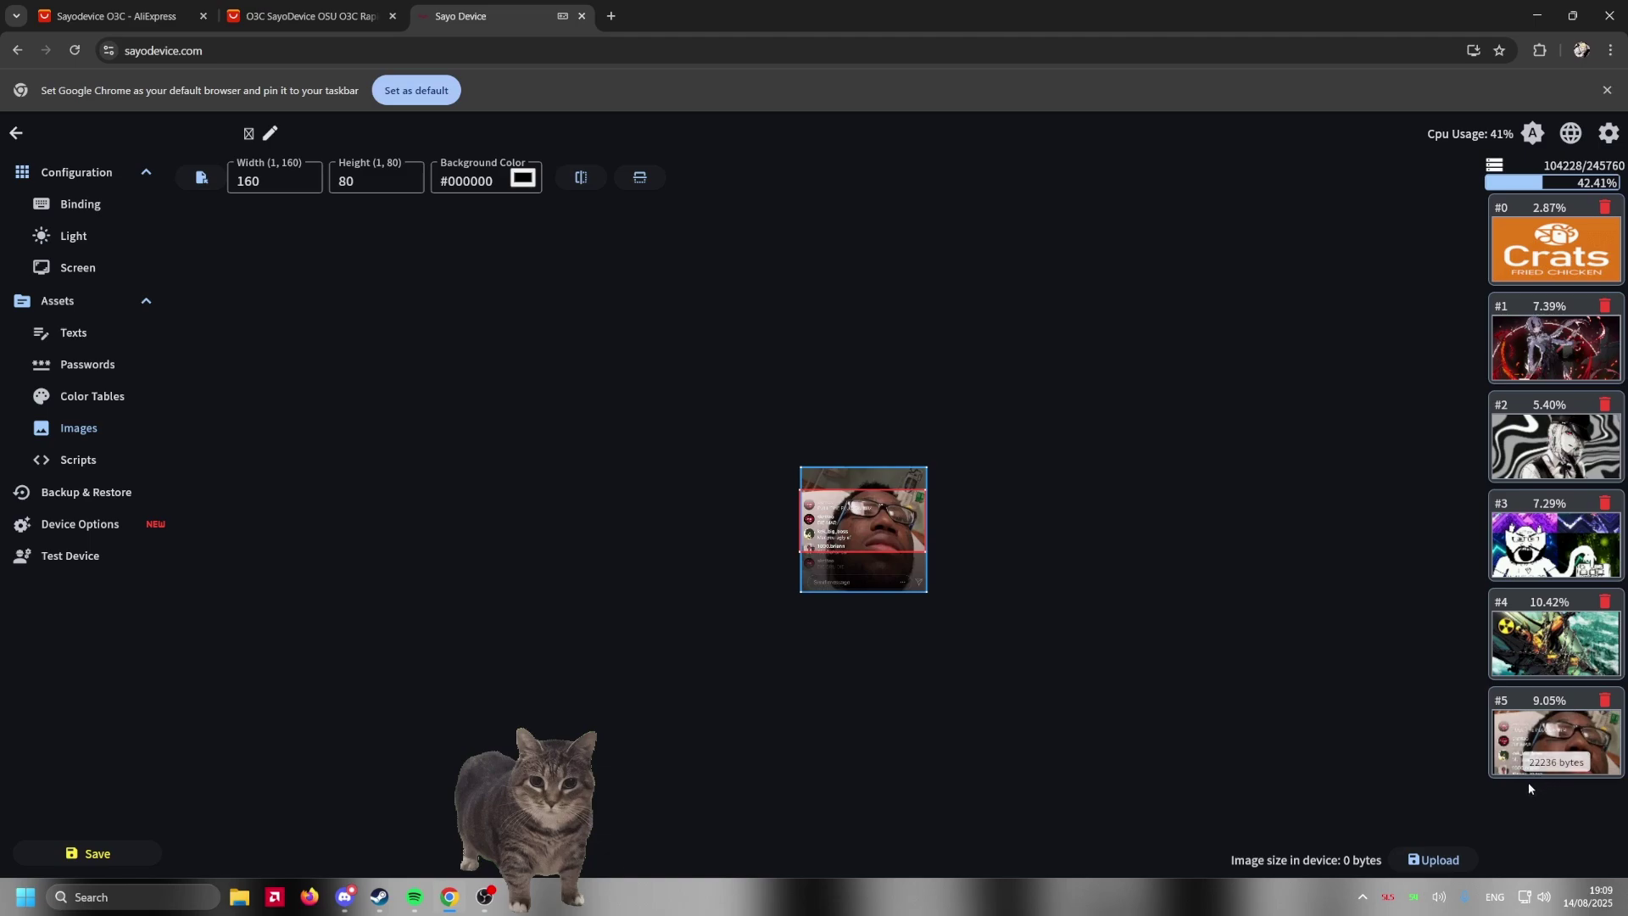
- Preview the newly uploaded image #5 and each of the other stored images, #0 to #4
{"action": "left_click", "coordinate": [1542, 748]}
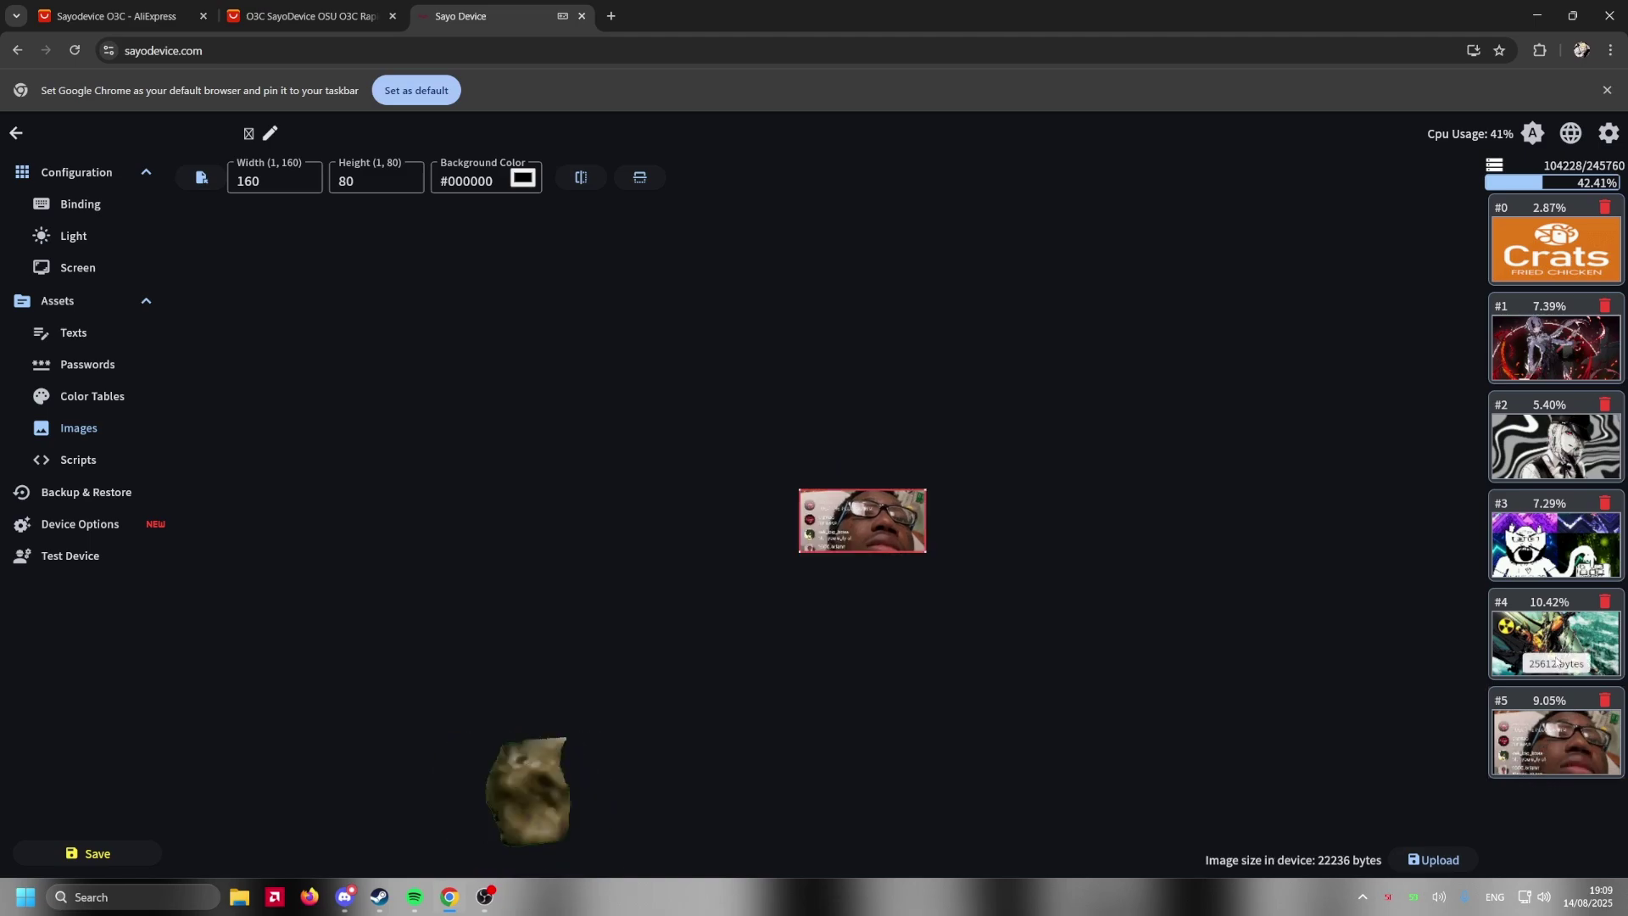
{"action": "left_click", "coordinate": [1518, 255]}
{"action": "left_click", "coordinate": [1556, 348]}
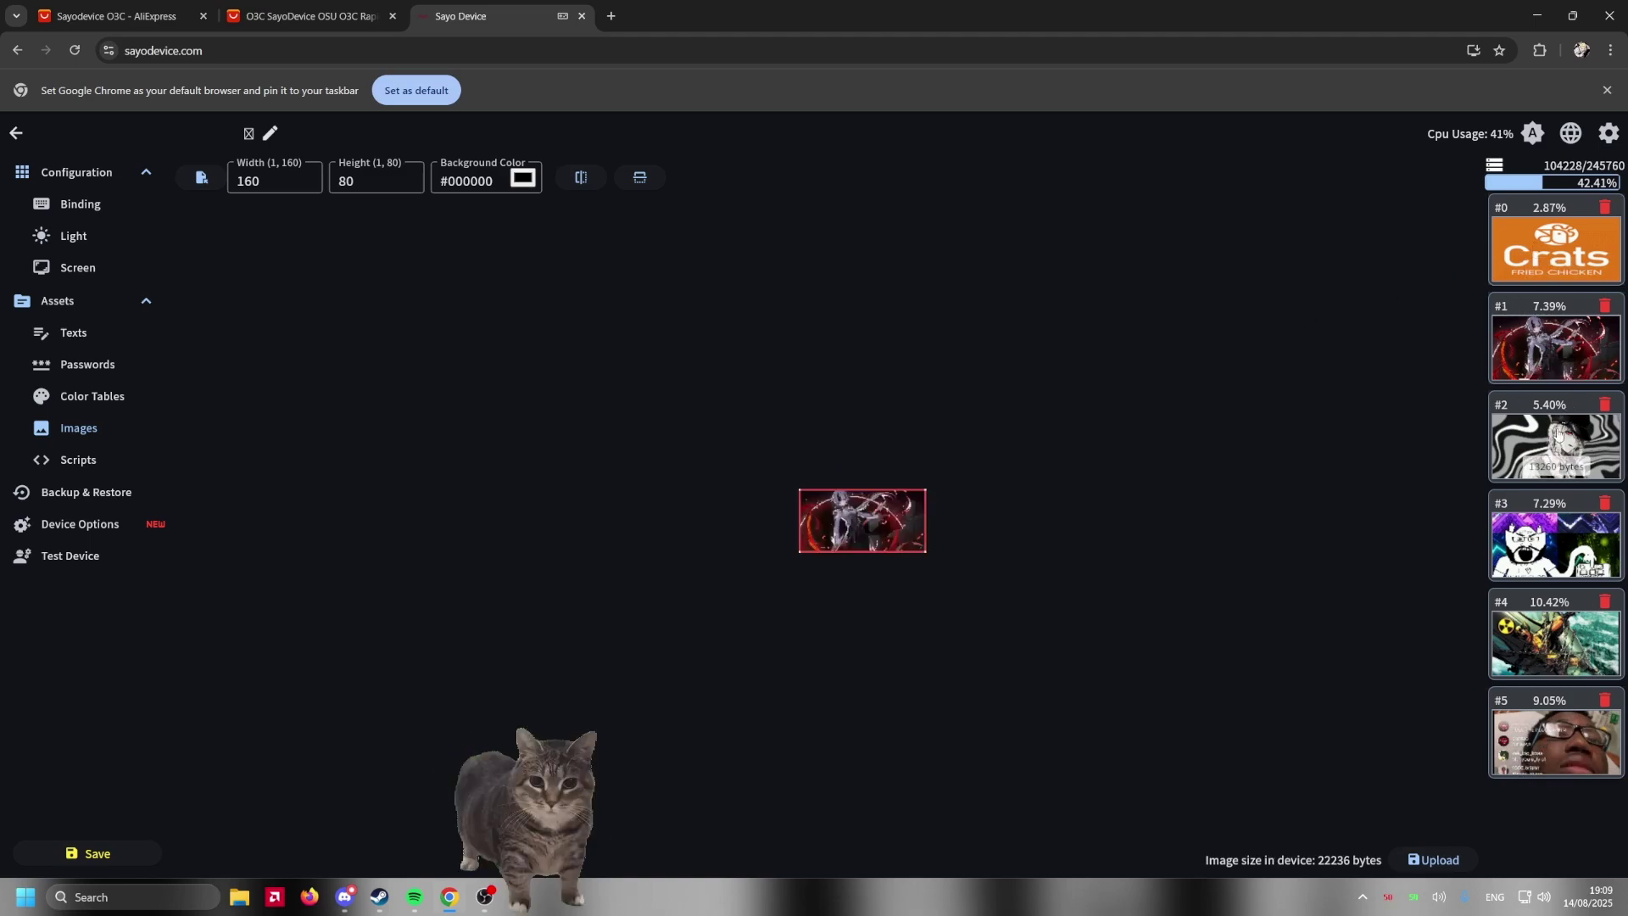
{"action": "left_click", "coordinate": [1558, 439]}
{"action": "left_click", "coordinate": [1556, 547]}
{"action": "left_click", "coordinate": [1545, 632]}
{"action": "left_click", "coordinate": [1548, 711]}
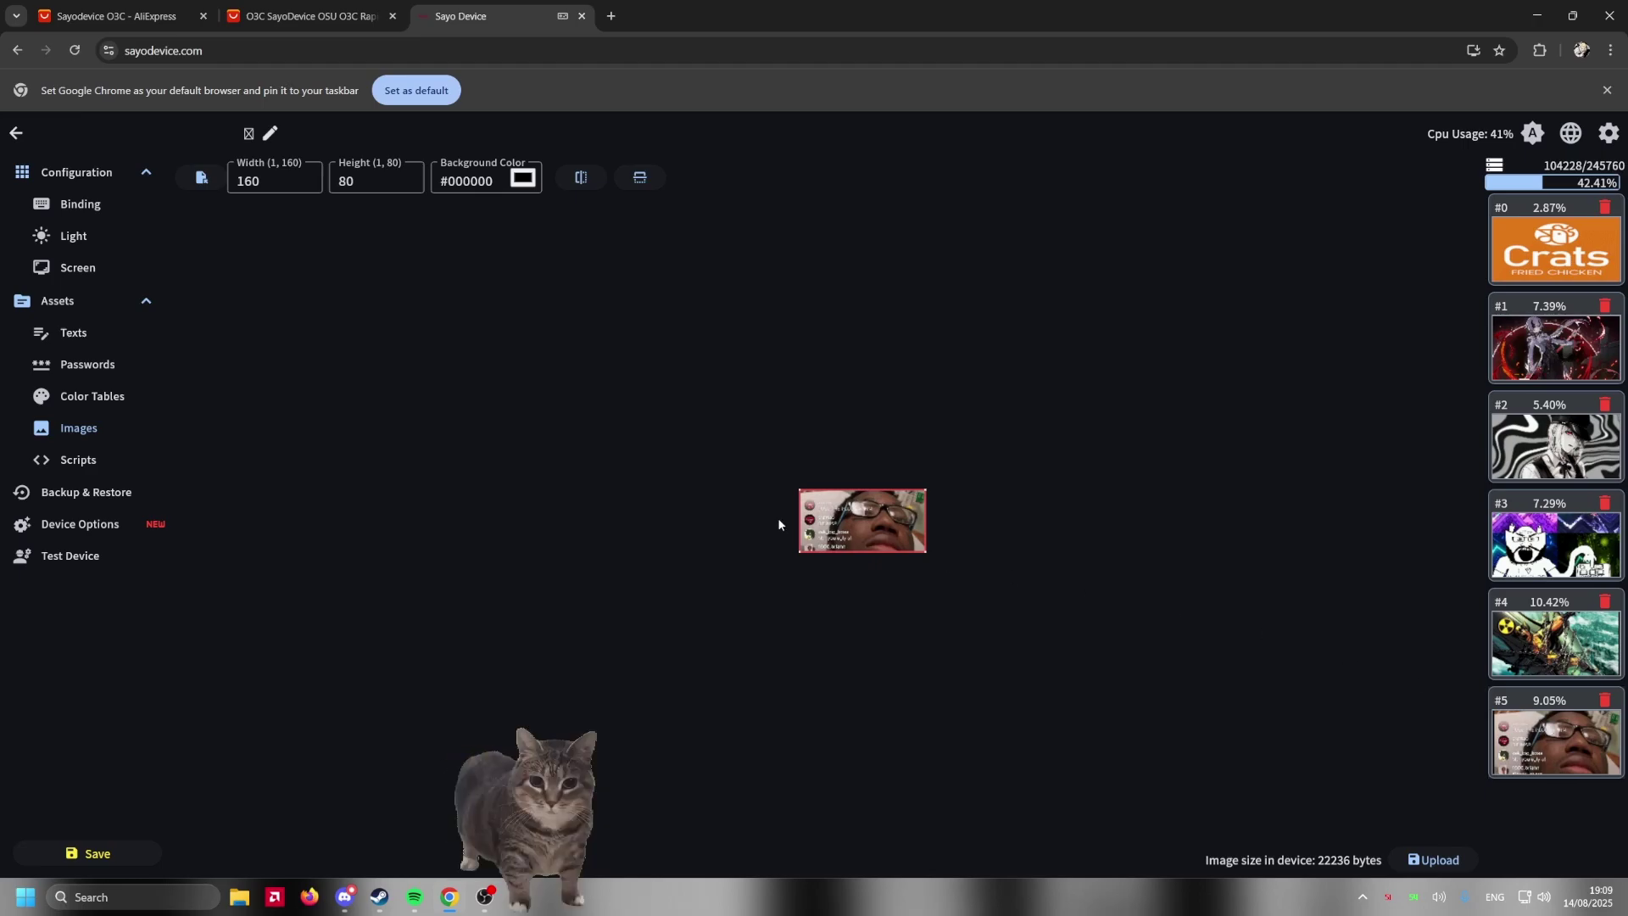
- Check the available types for main screen layer #0, keep Custom Images, and assign image #1 to the layer
{"action": "left_click", "coordinate": [102, 278]}
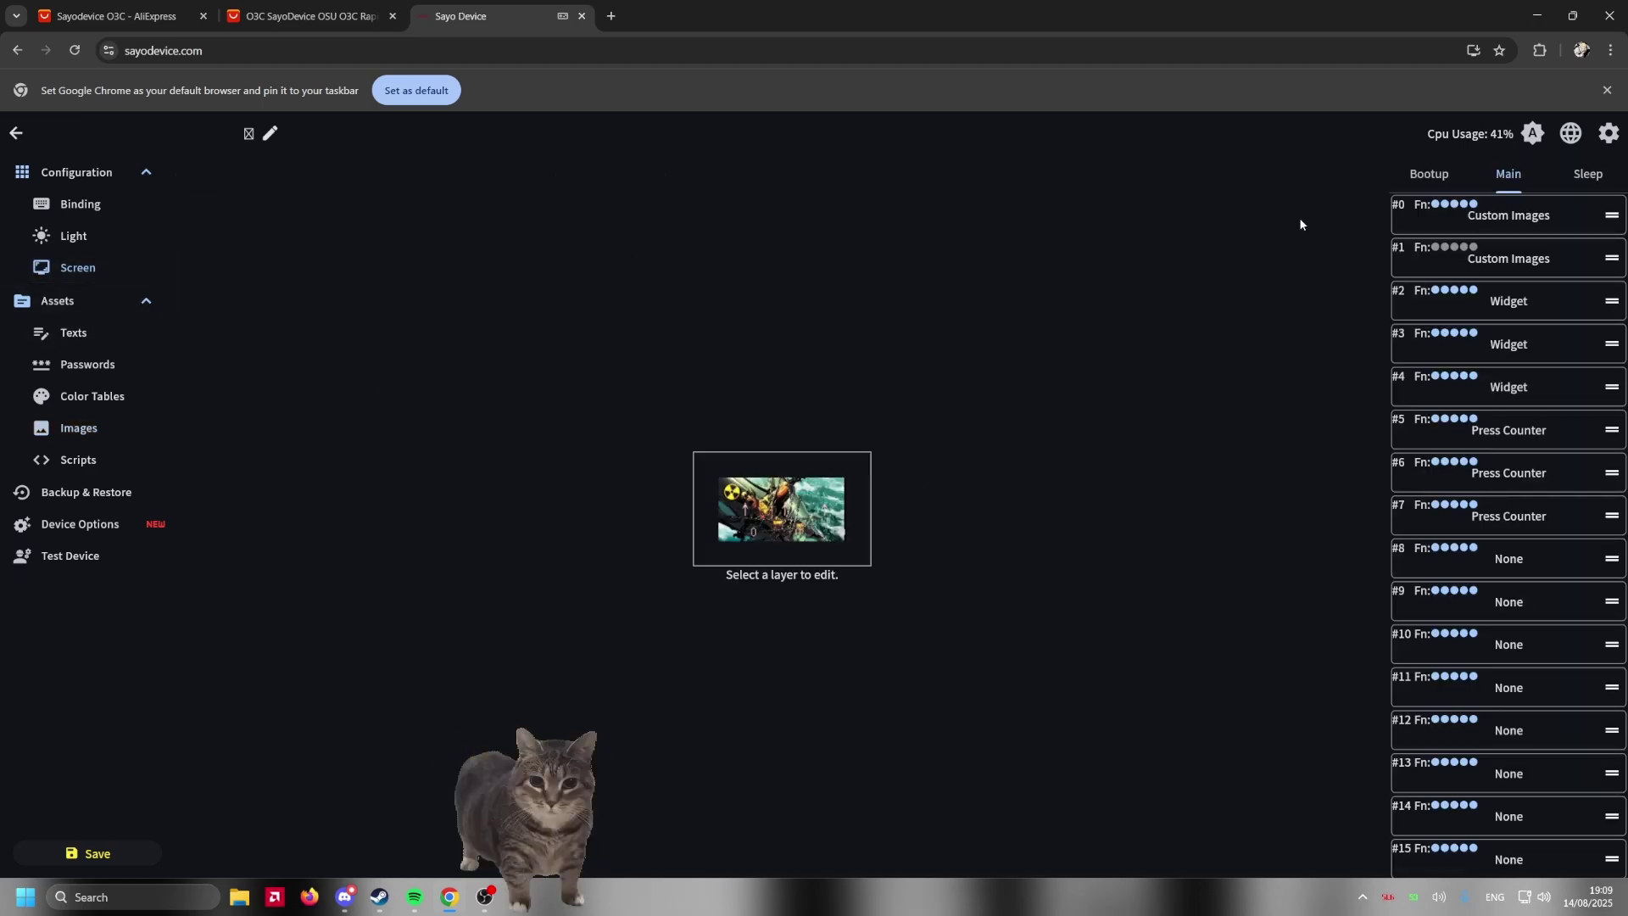
{"action": "left_click", "coordinate": [1506, 220]}
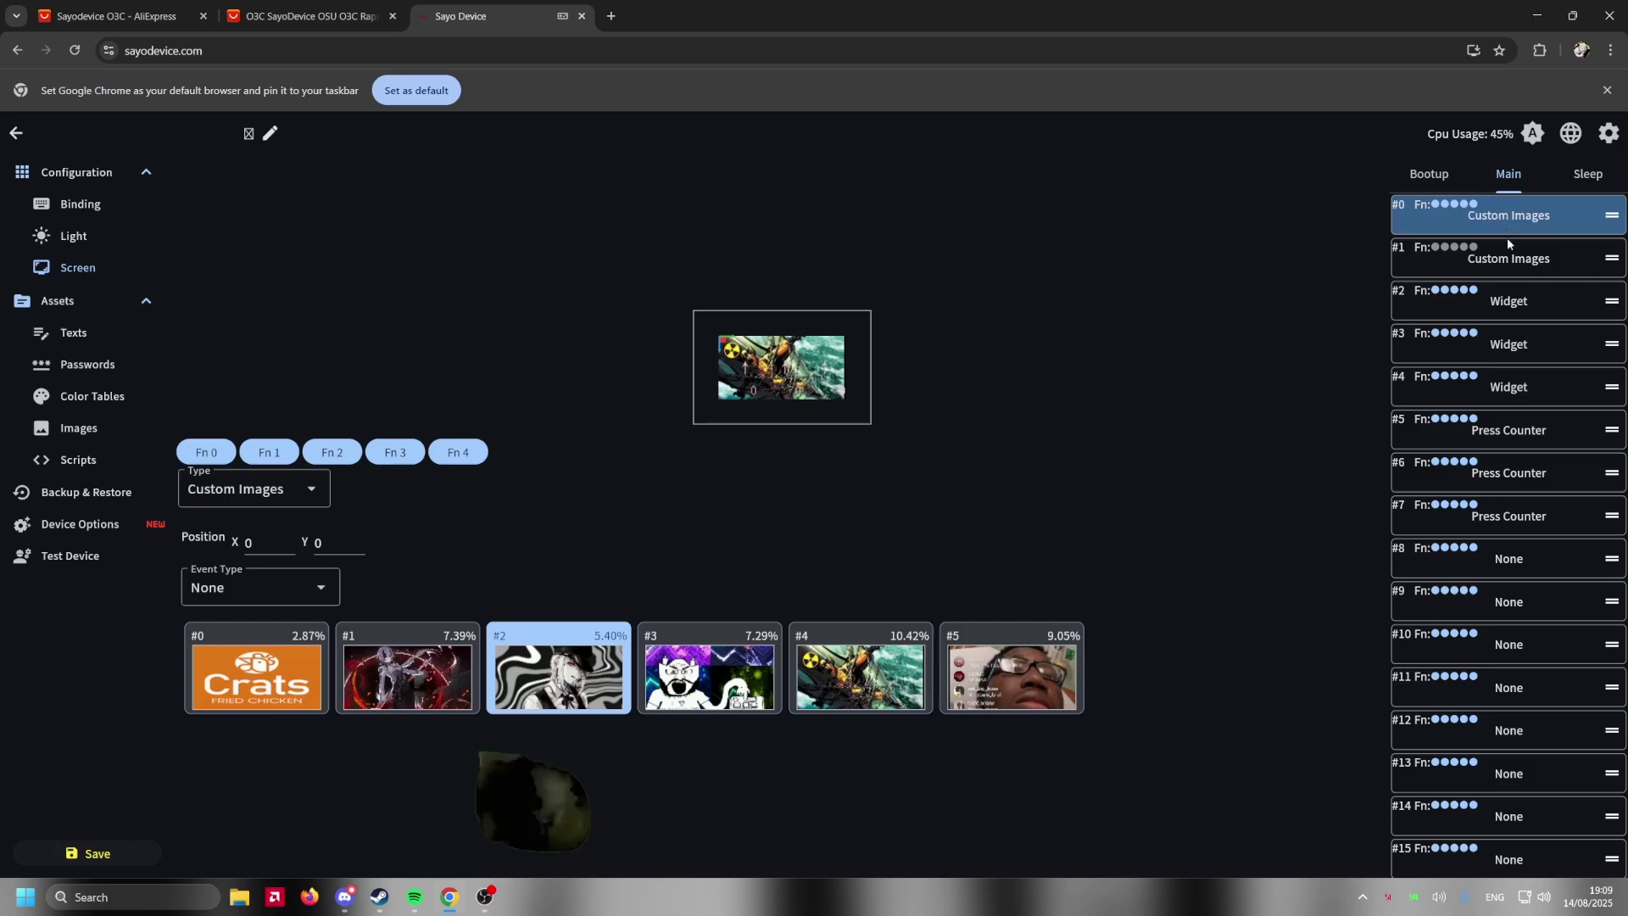
{"action": "left_click", "coordinate": [313, 487]}
{"action": "left_click", "coordinate": [313, 487]}
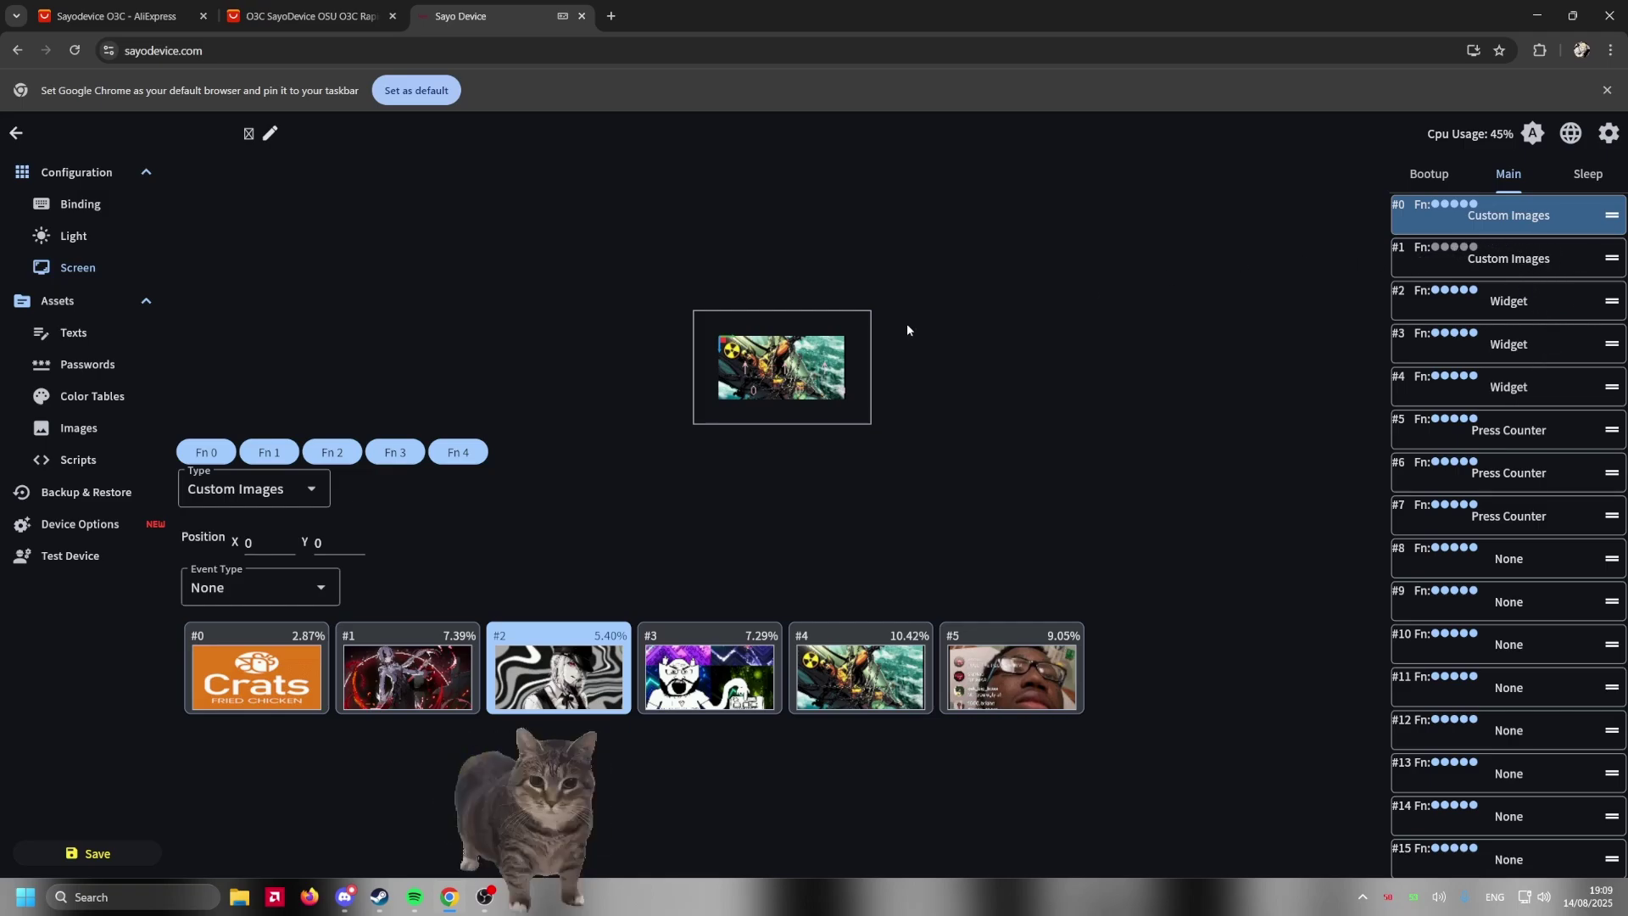
{"action": "left_click", "coordinate": [311, 489]}
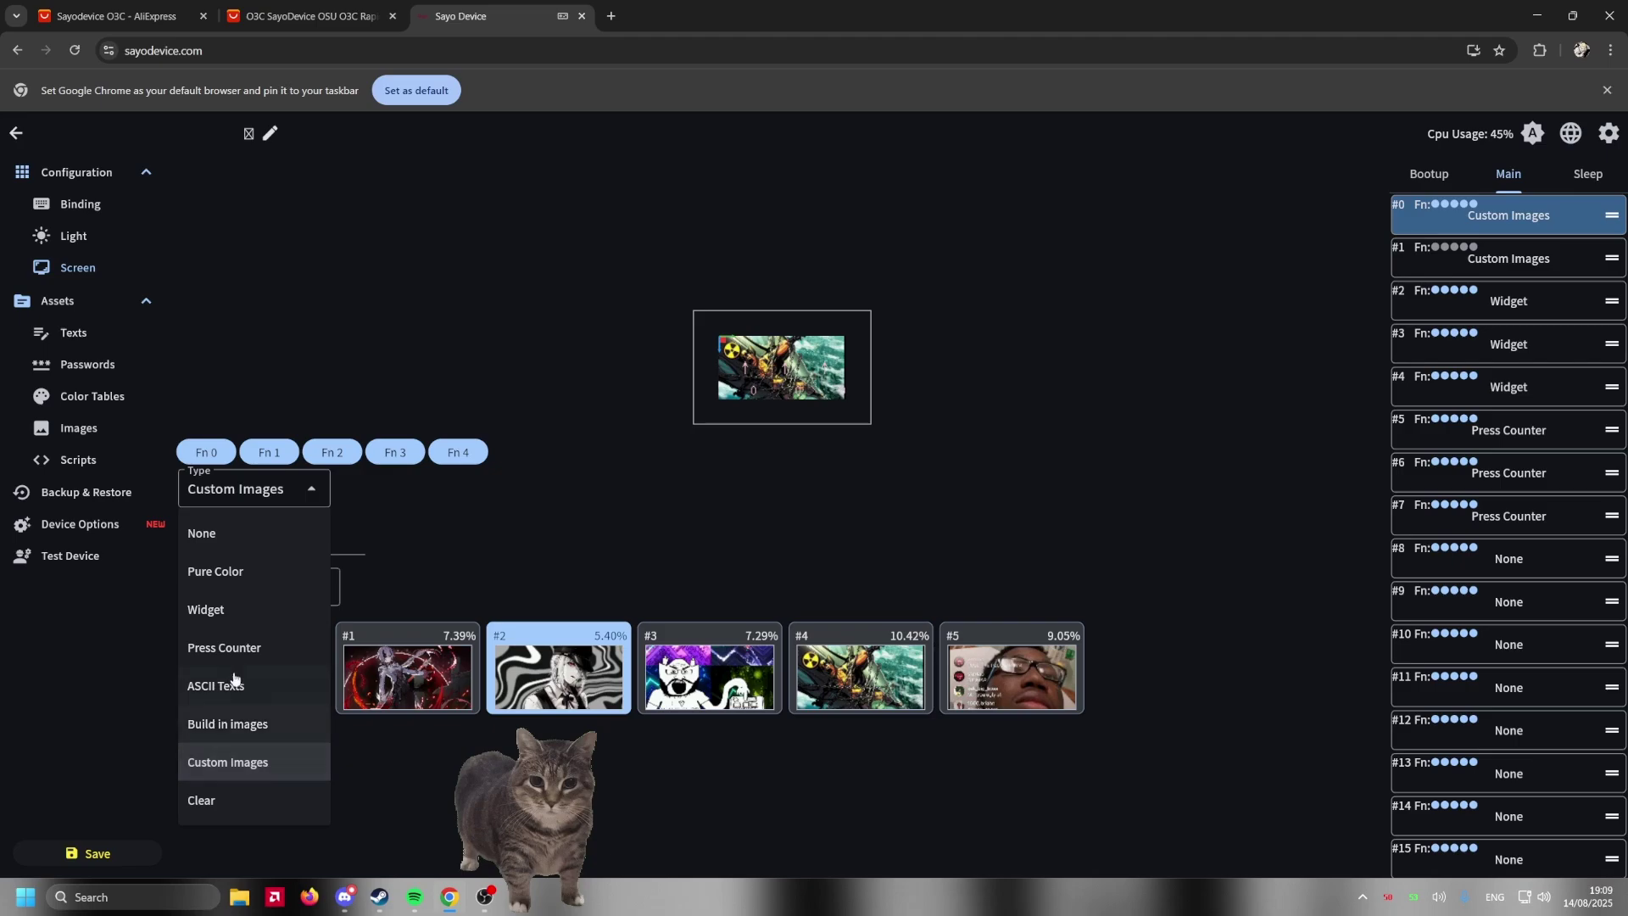
{"action": "left_click", "coordinate": [513, 507]}
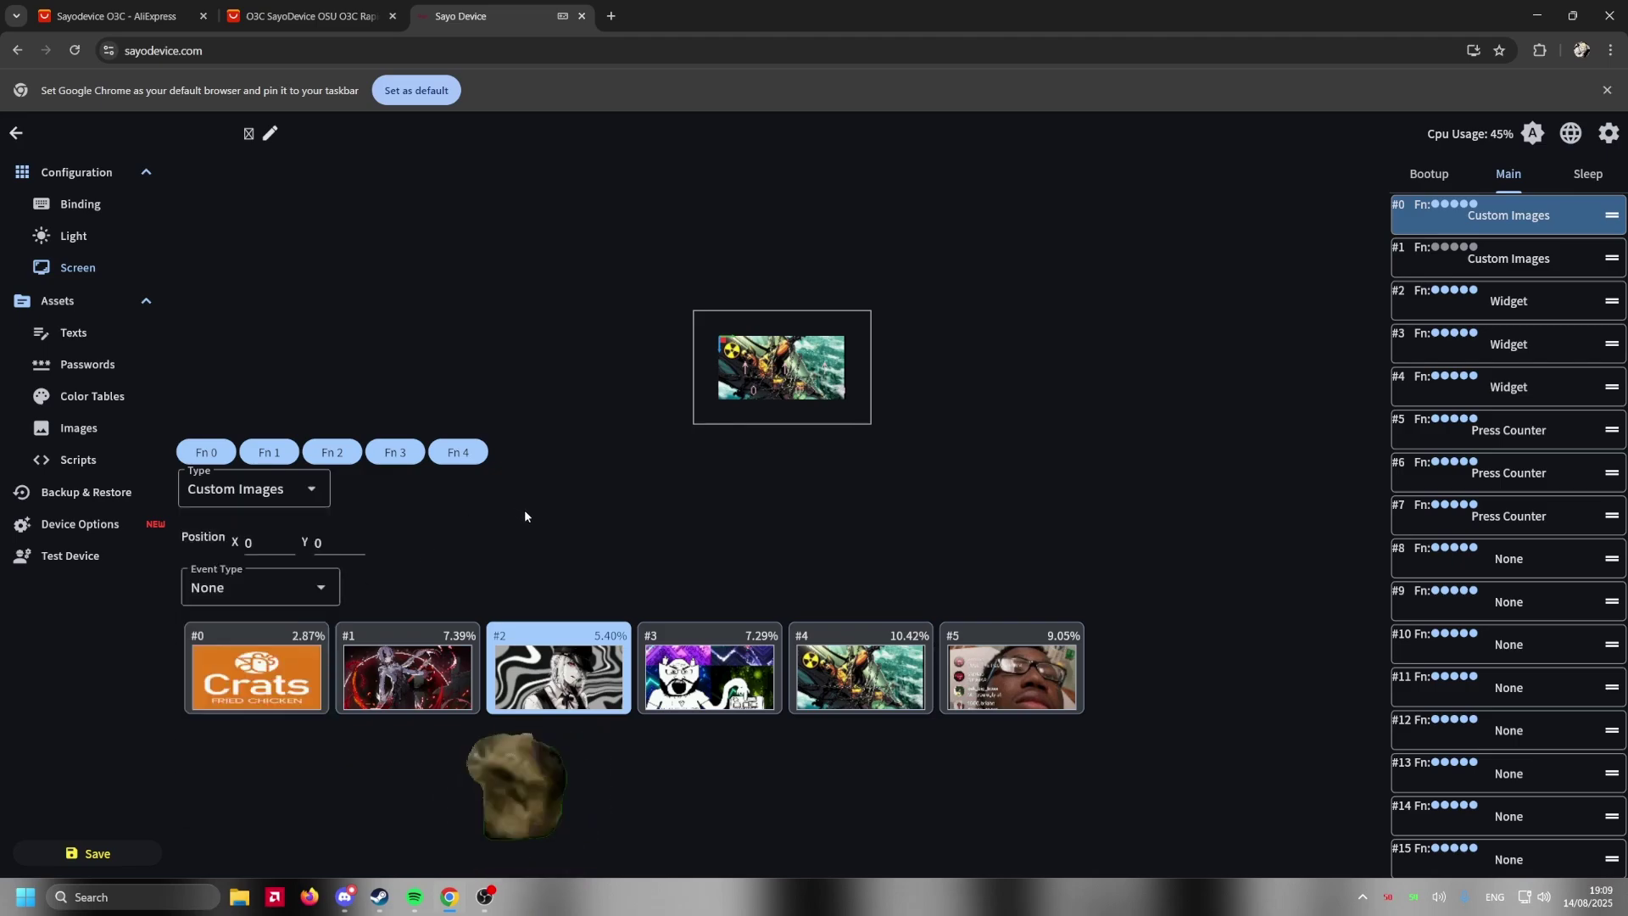
{"action": "left_click", "coordinate": [426, 651]}
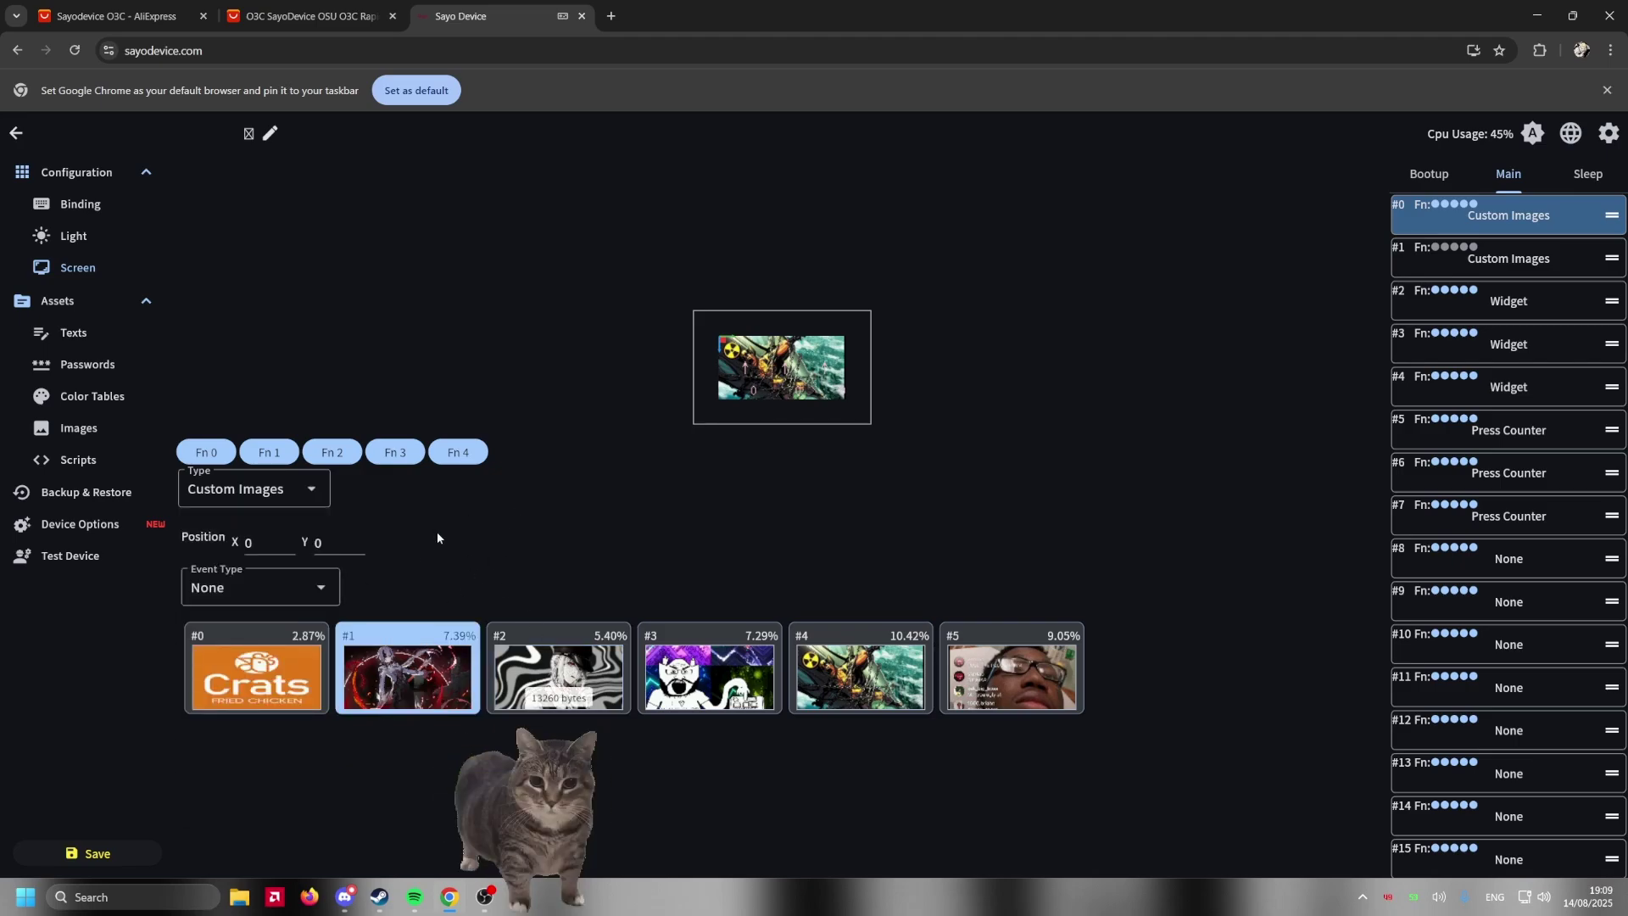
- Assign custom image #5 to main screen layer #1 and custom image #2 to layer #0
{"action": "left_click", "coordinate": [1492, 259]}
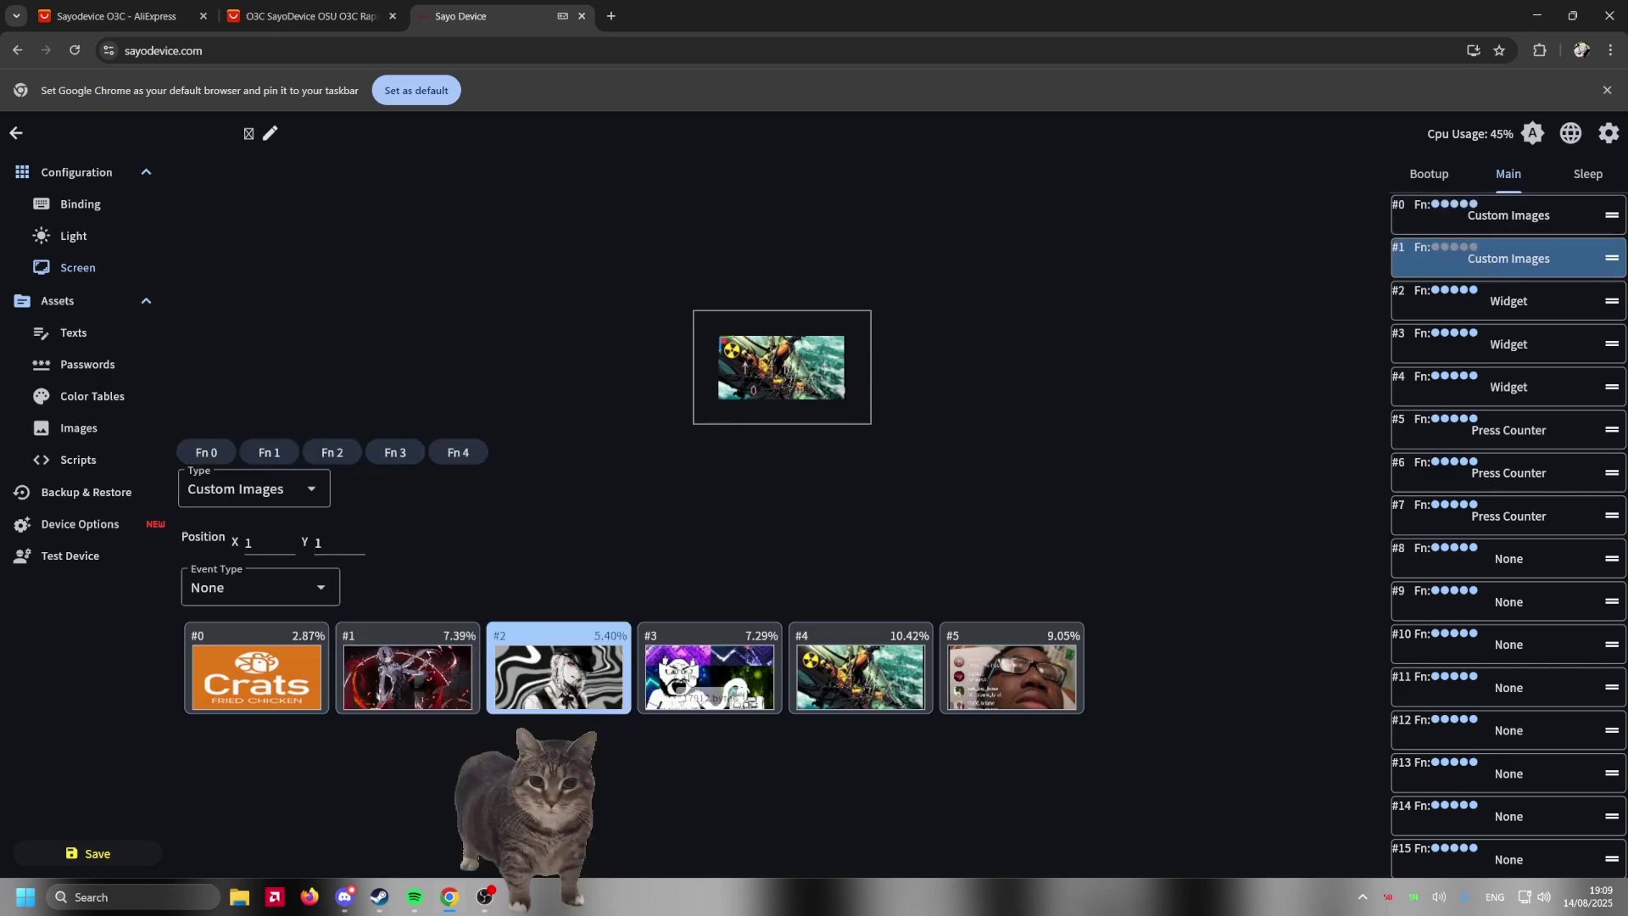
{"action": "left_click", "coordinate": [712, 687]}
{"action": "left_click", "coordinate": [590, 688]}
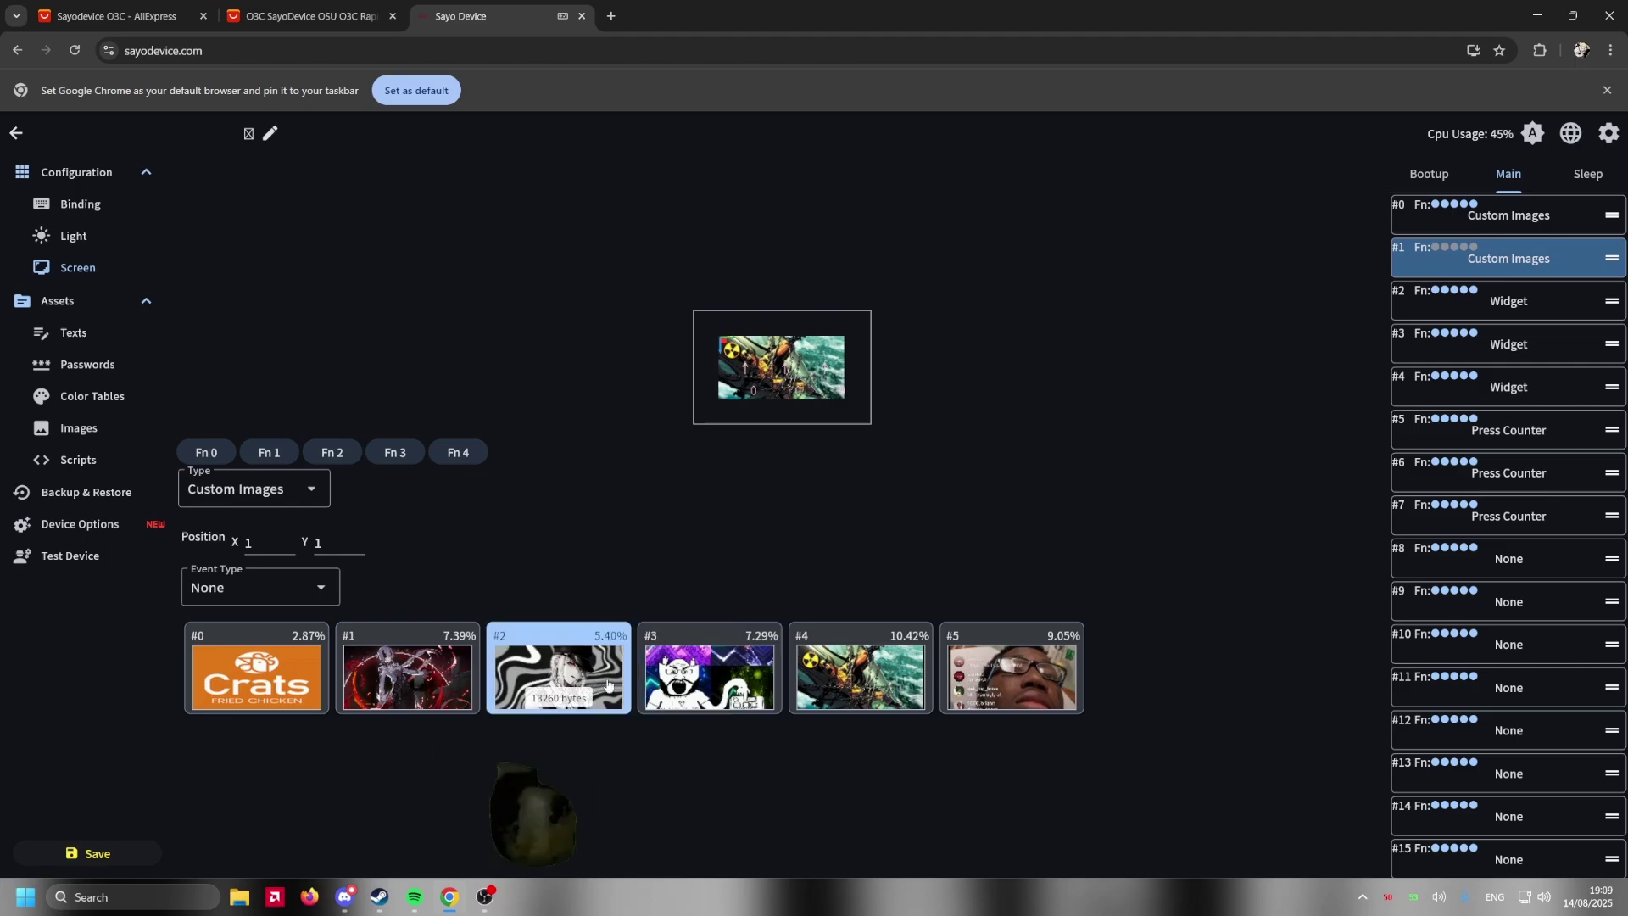
{"action": "left_click", "coordinate": [858, 685]}
{"action": "left_click", "coordinate": [948, 657]}
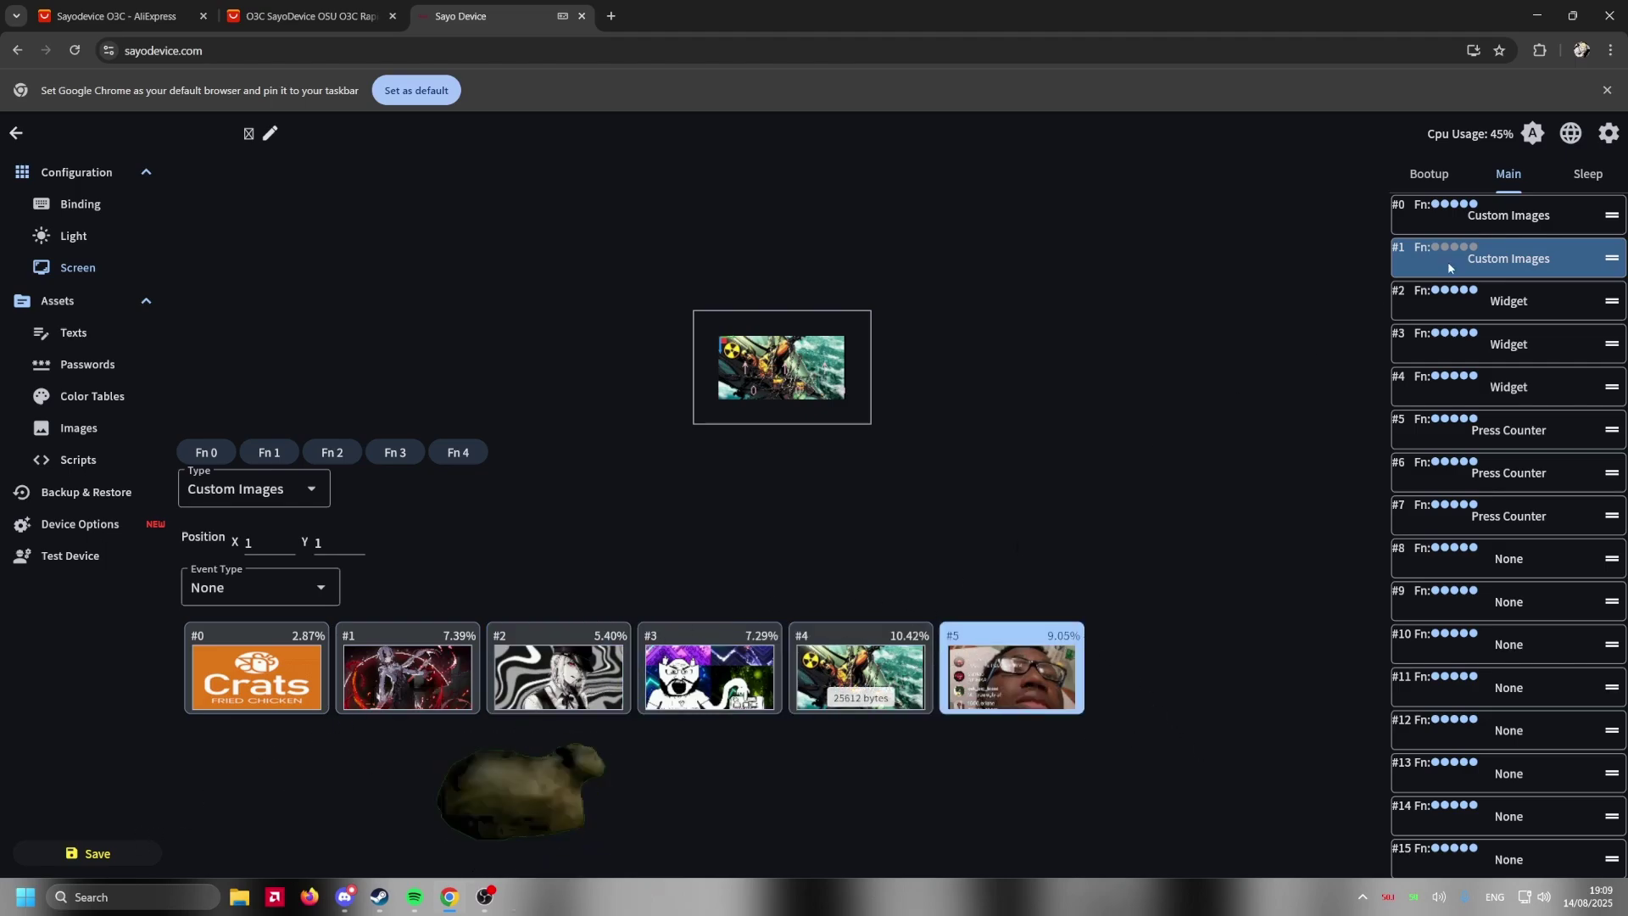
{"action": "left_click", "coordinate": [1484, 216]}
{"action": "left_click", "coordinate": [532, 664]}
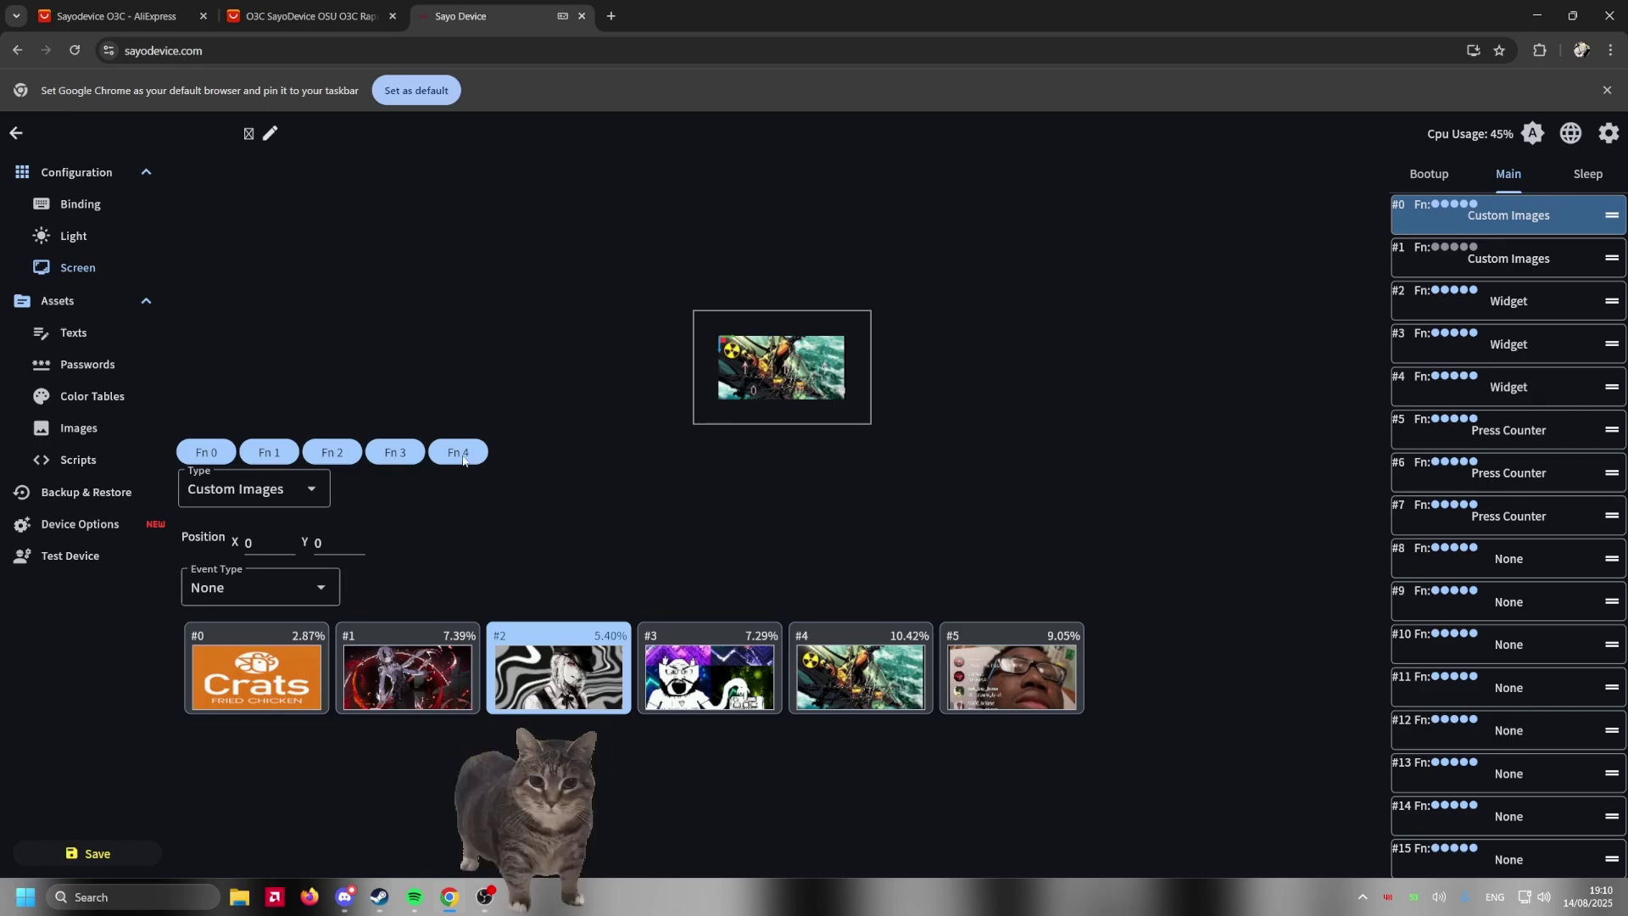
- Back up all of the device's content and show the downloaded backup file in its folder
{"action": "left_click", "coordinate": [108, 500]}
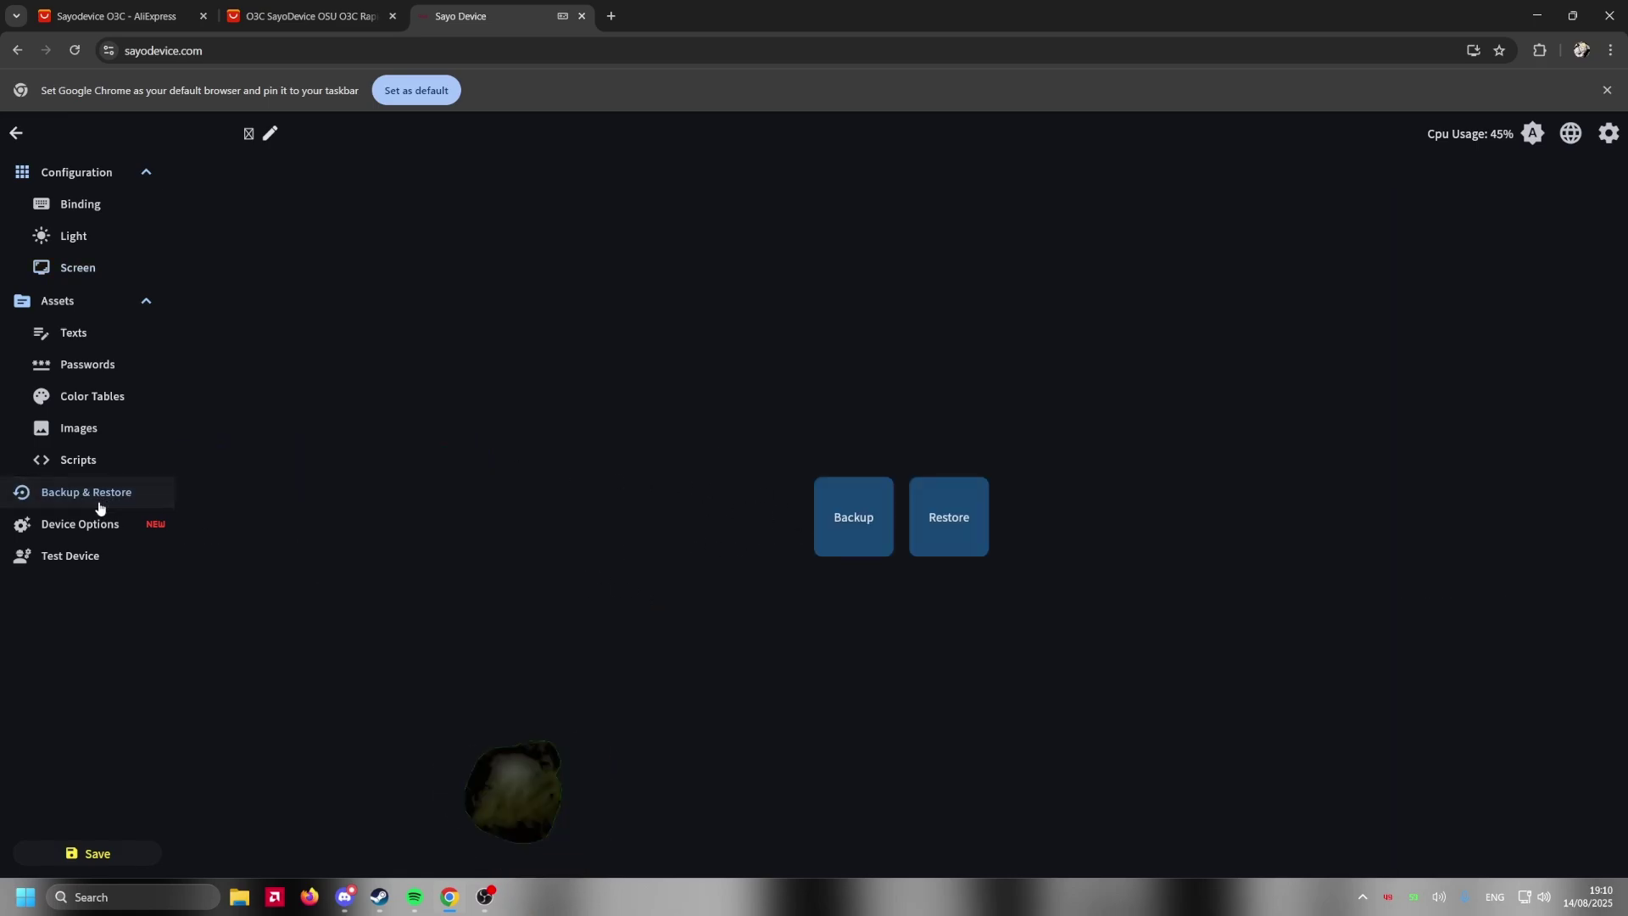
{"action": "left_click", "coordinate": [875, 534]}
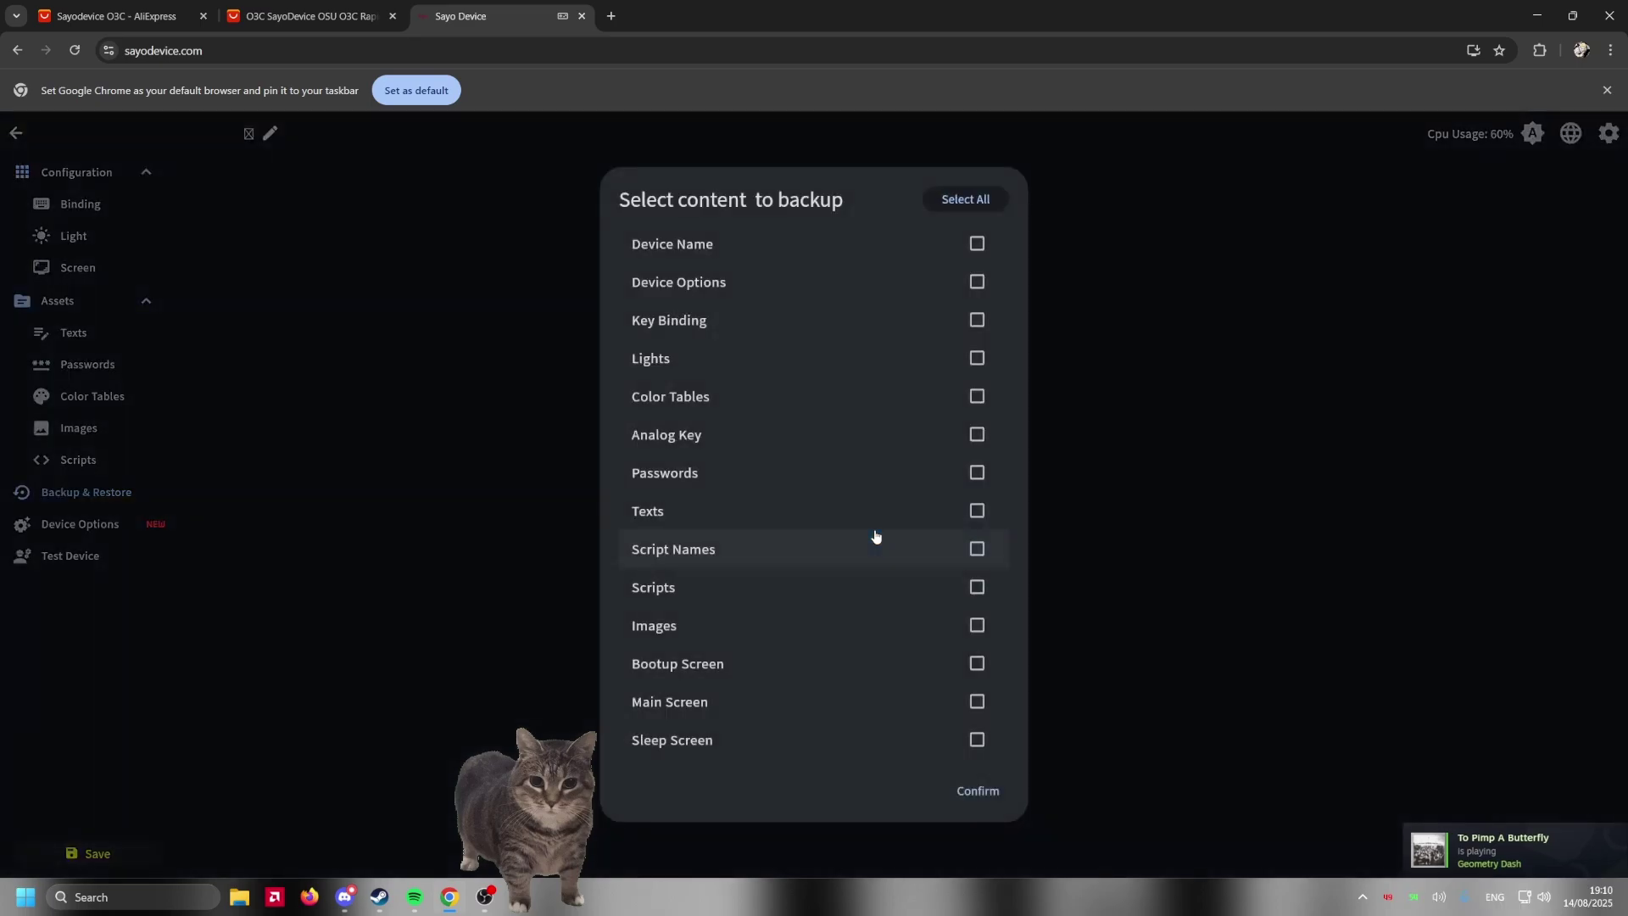
{"action": "left_click", "coordinate": [963, 201]}
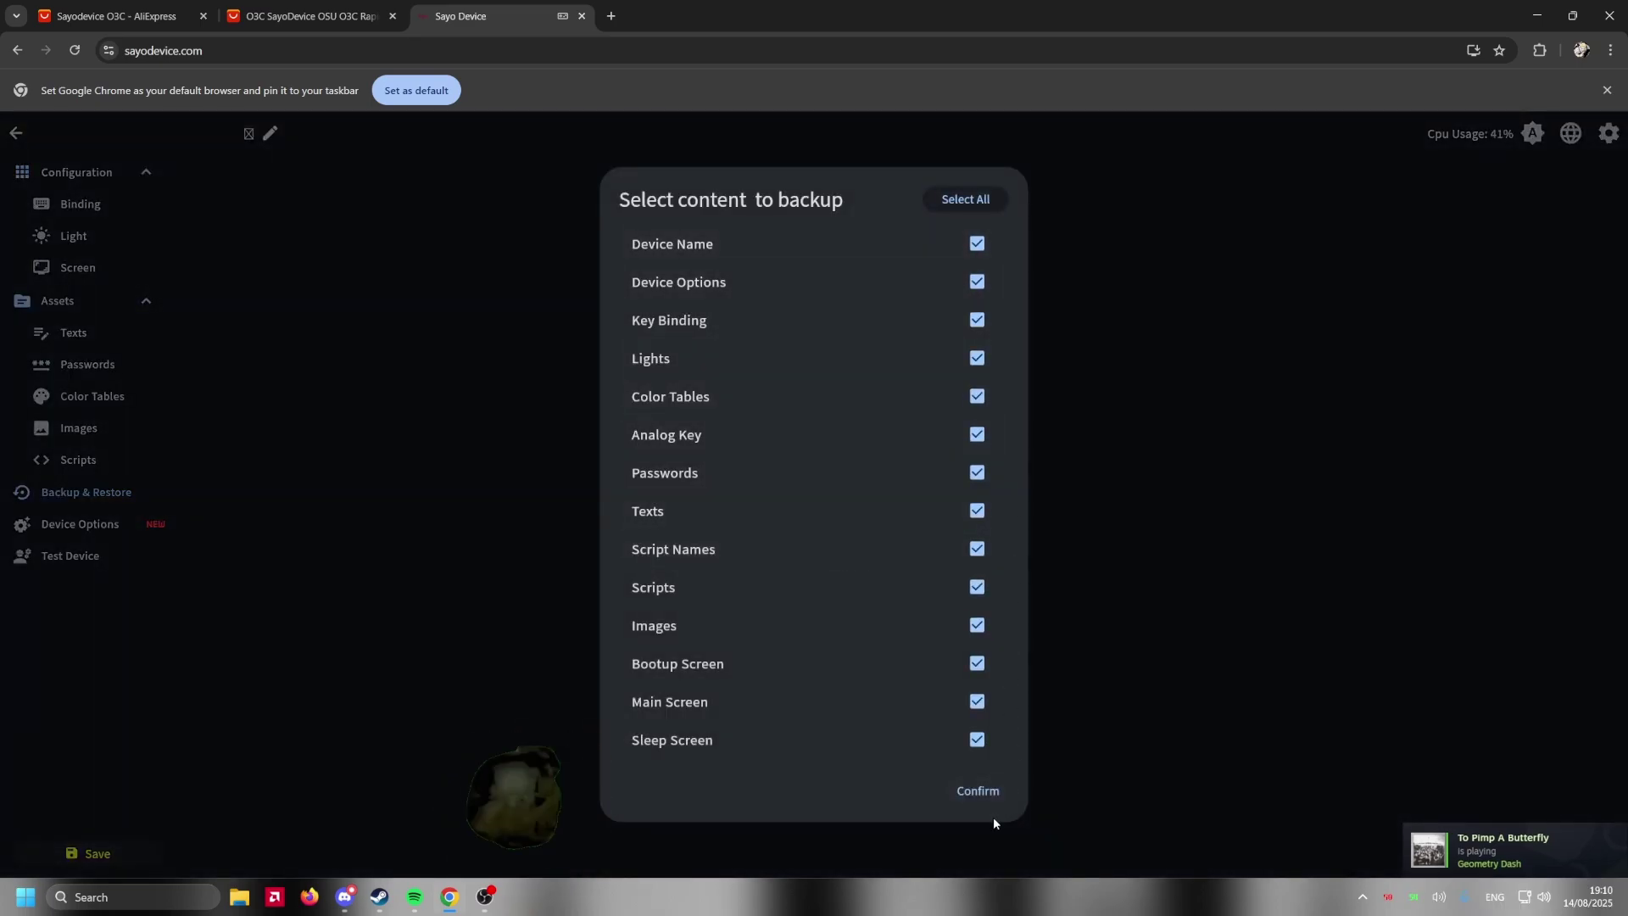
{"action": "left_click", "coordinate": [979, 794]}
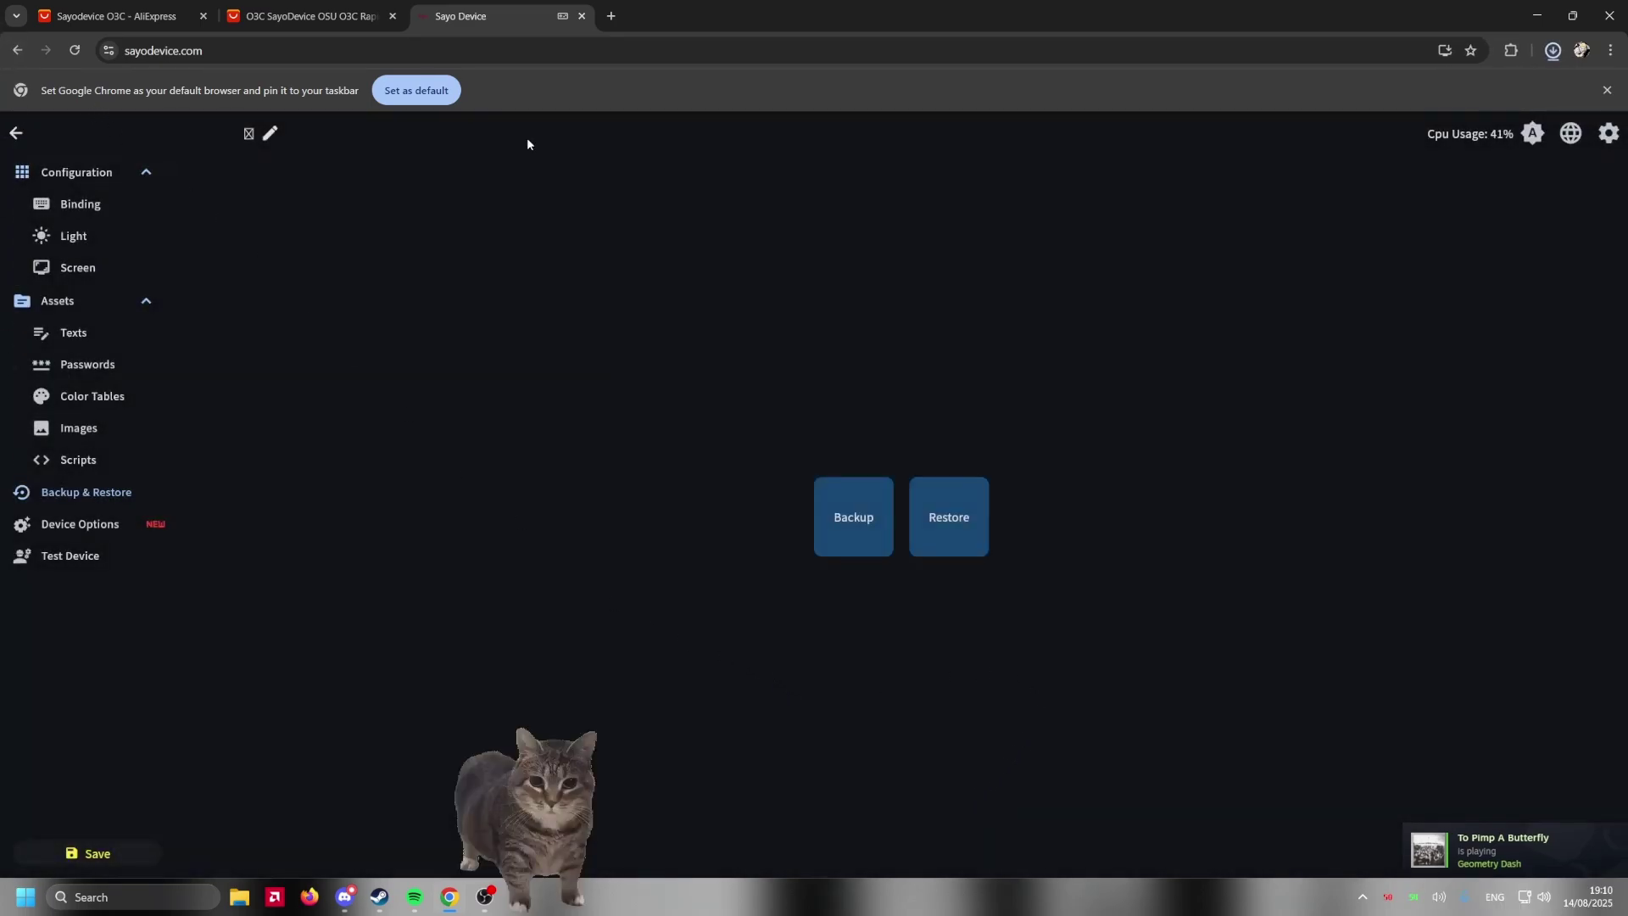
{"action": "left_click", "coordinate": [1554, 59]}
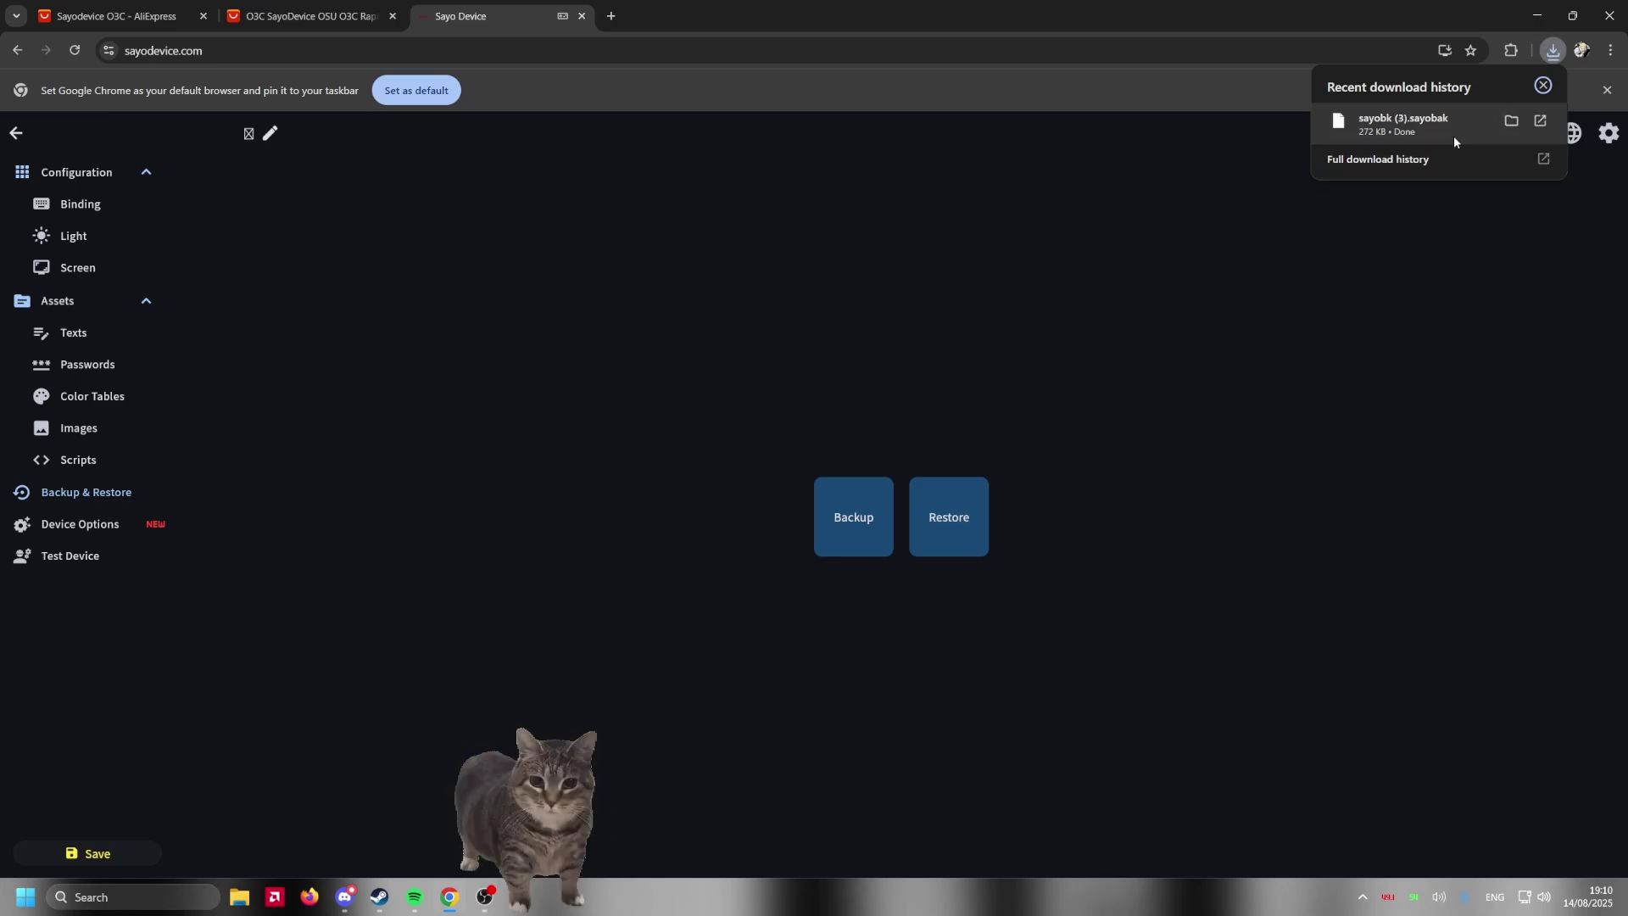
{"action": "left_click", "coordinate": [1510, 124]}
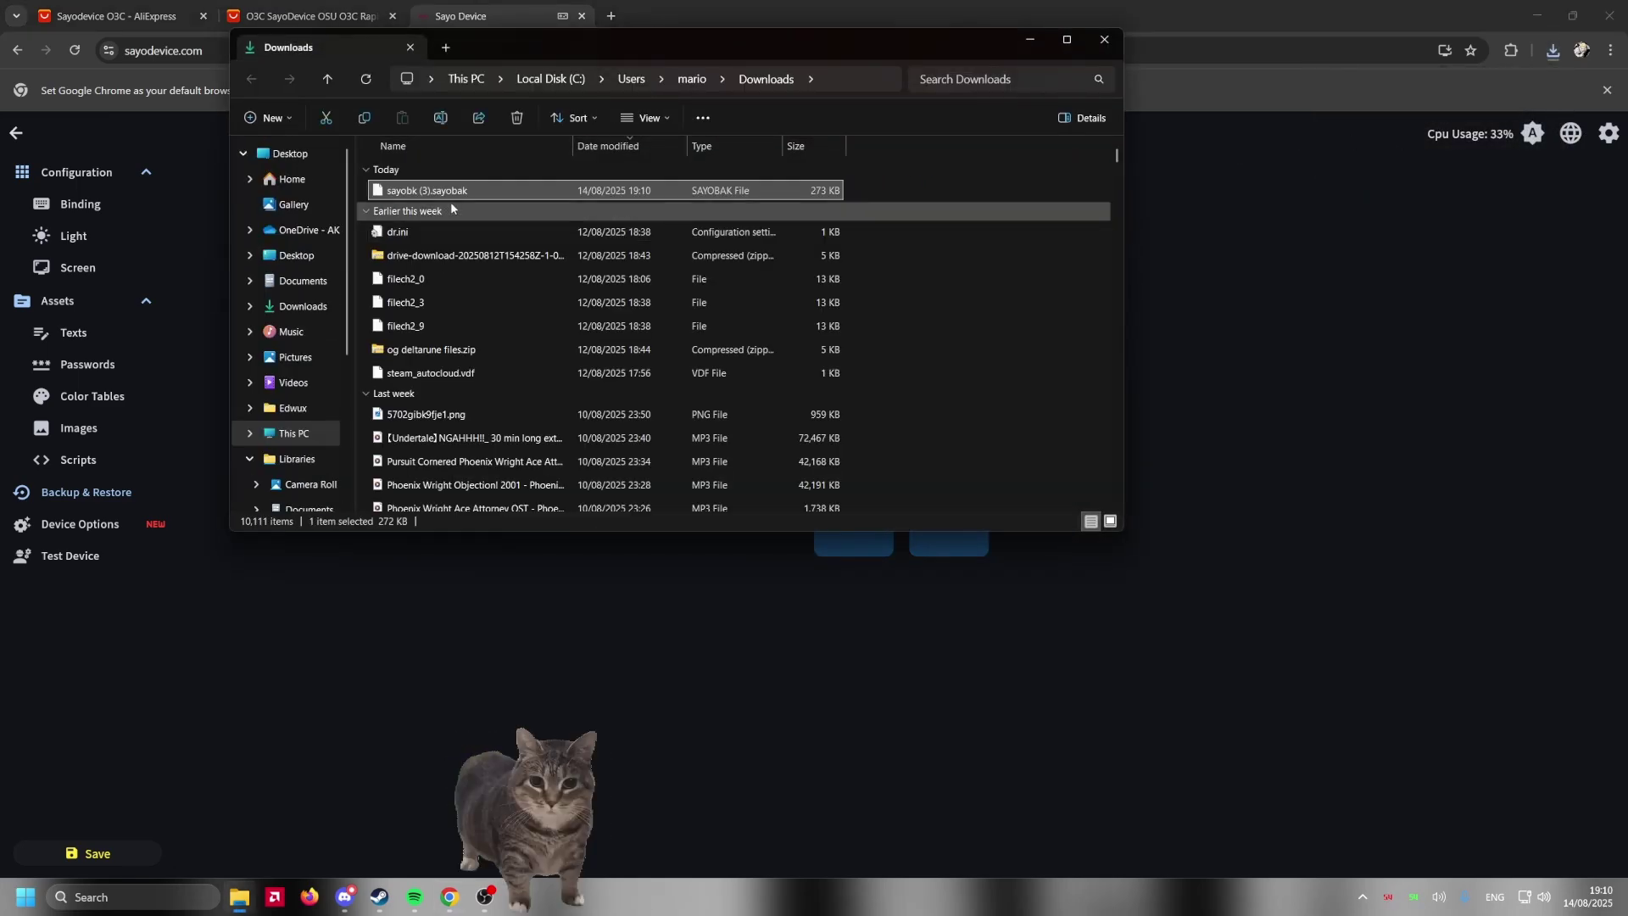
- Try to restore the device from sayobk (3).sayobak, cancelling at the file selection
{"action": "left_click", "coordinate": [441, 192]}
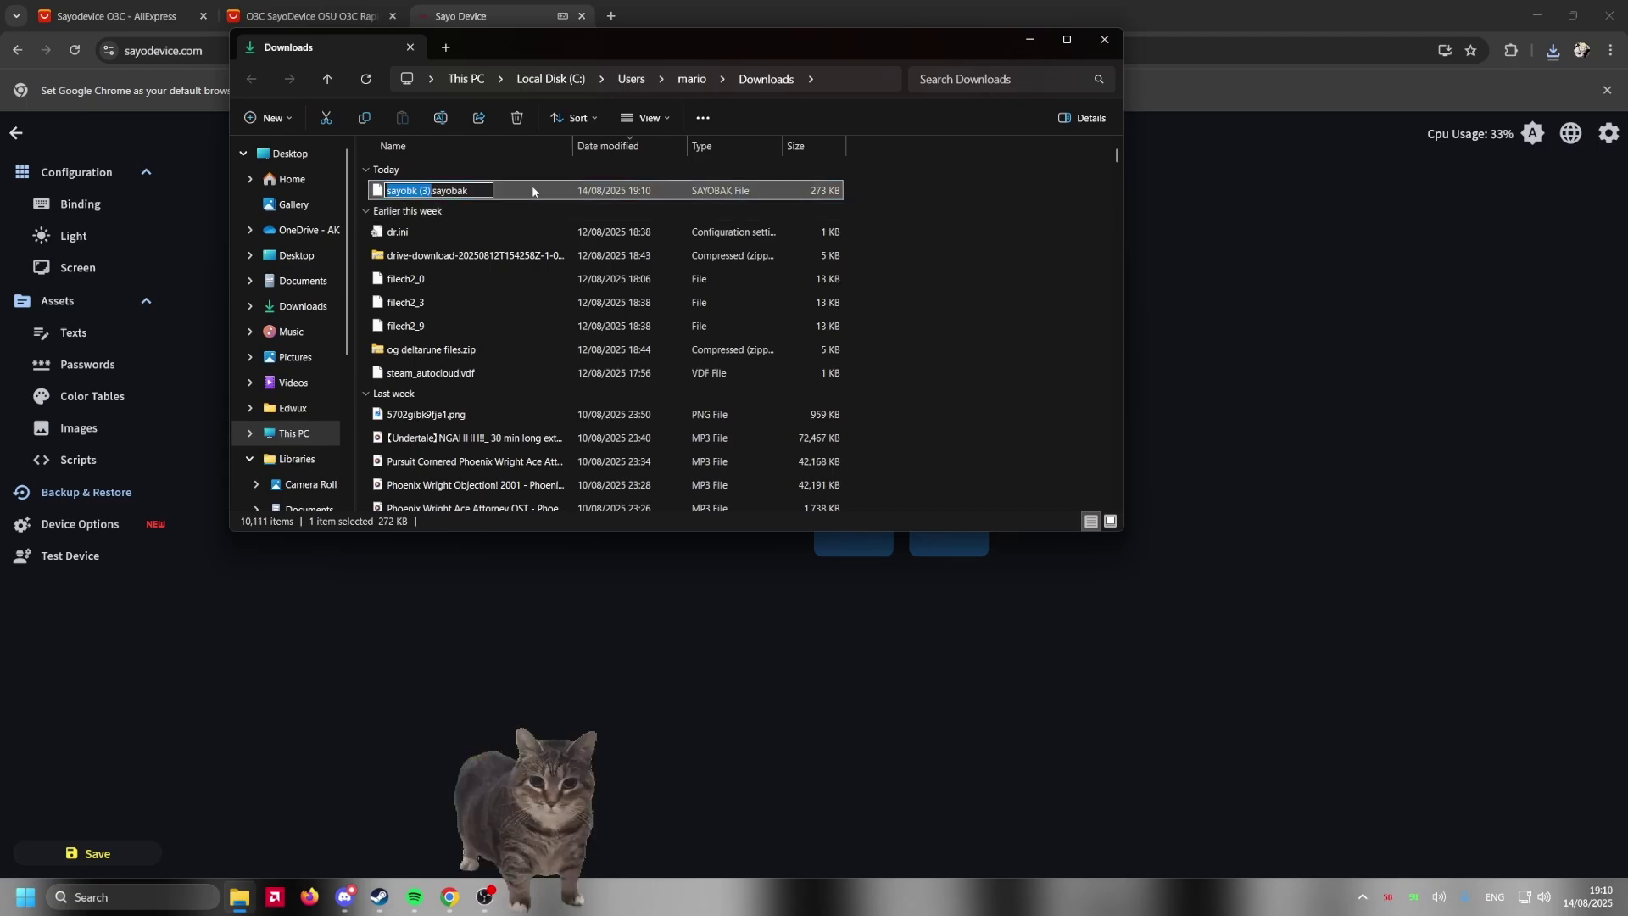
{"action": "left_click", "coordinate": [531, 186]}
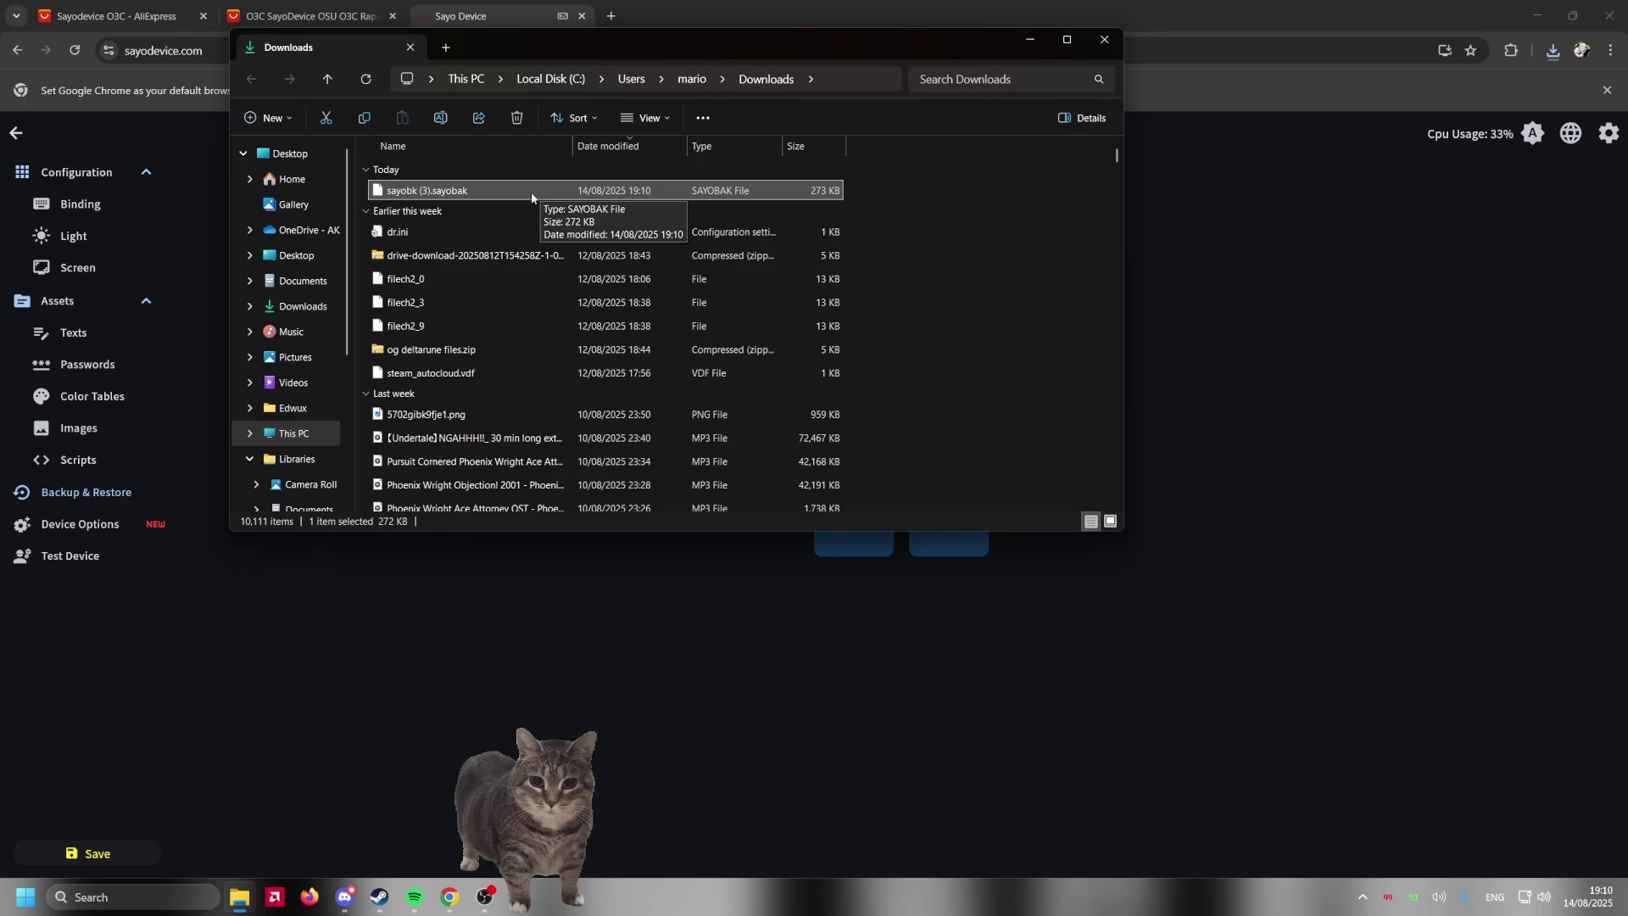
{"action": "left_click", "coordinate": [738, 600]}
{"action": "left_click", "coordinate": [944, 519]}
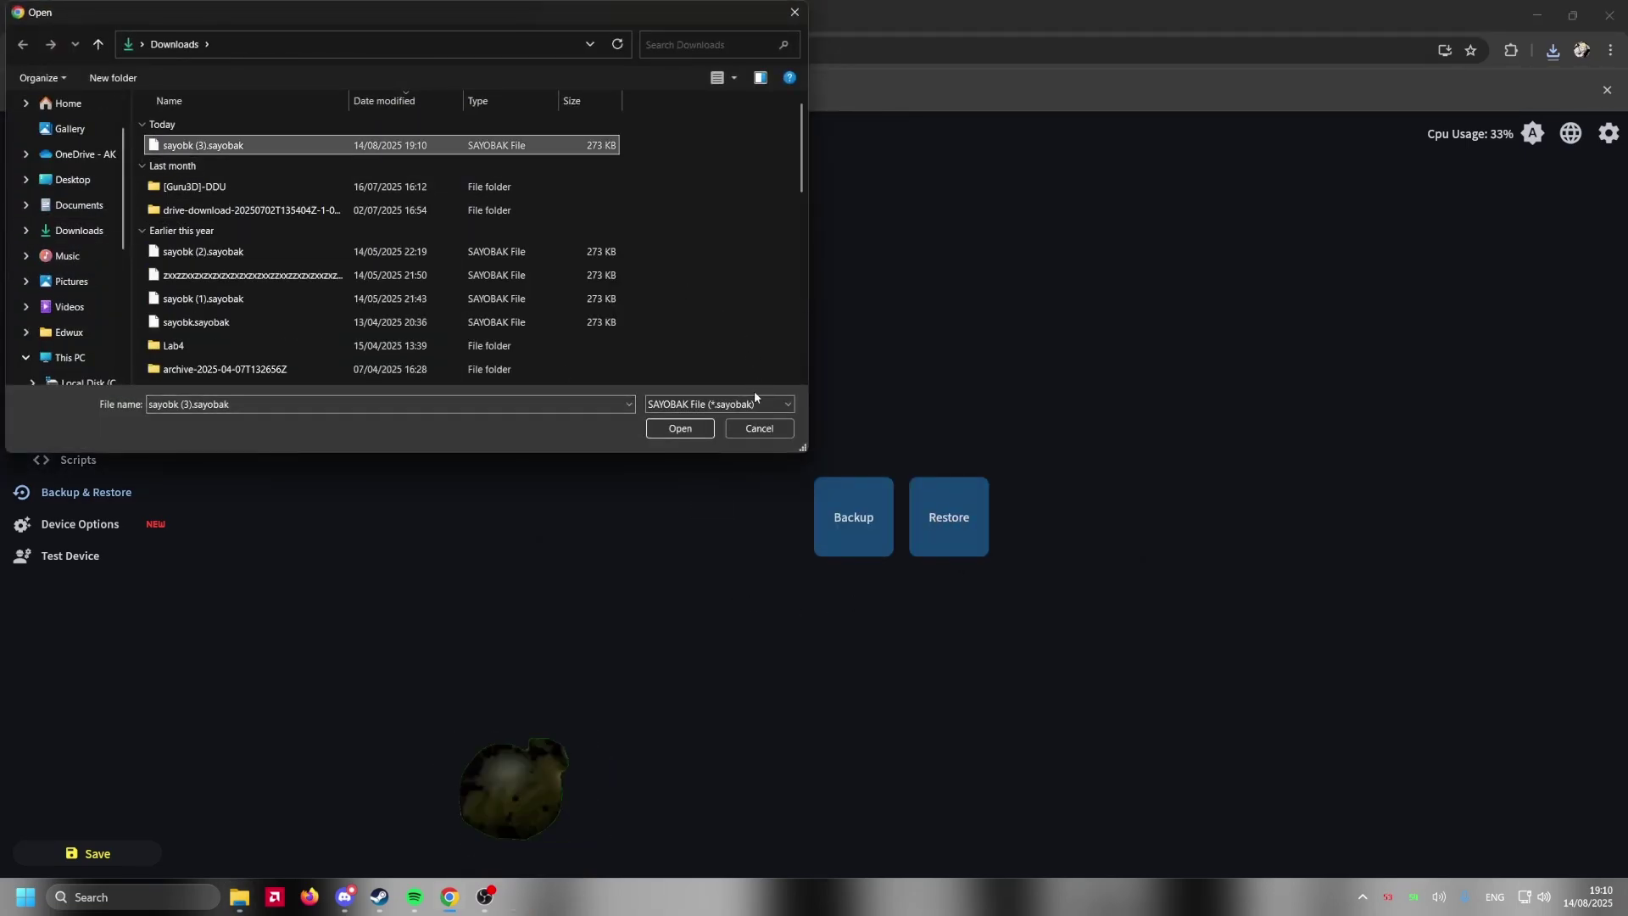
{"action": "left_click", "coordinate": [759, 429]}
- Look through the device's Texts, Color Tables, Screen, Binding and Scripts pages, ending on the Images page
{"action": "left_click", "coordinate": [99, 339]}
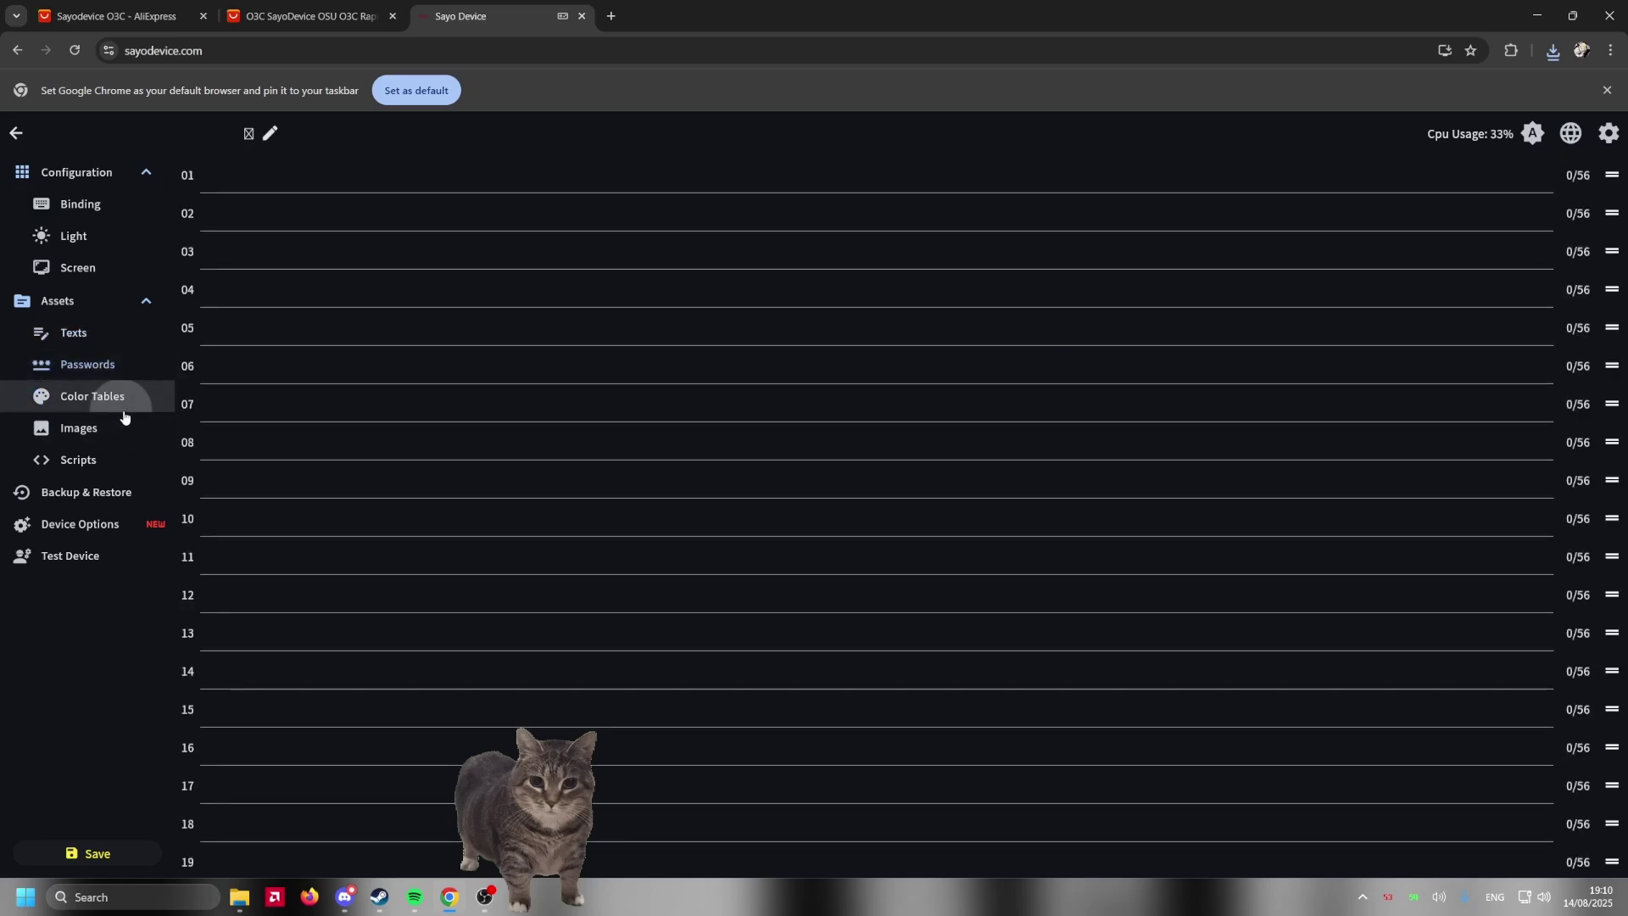
{"action": "left_click", "coordinate": [120, 397]}
{"action": "left_click", "coordinate": [119, 430]}
{"action": "left_click", "coordinate": [105, 268]}
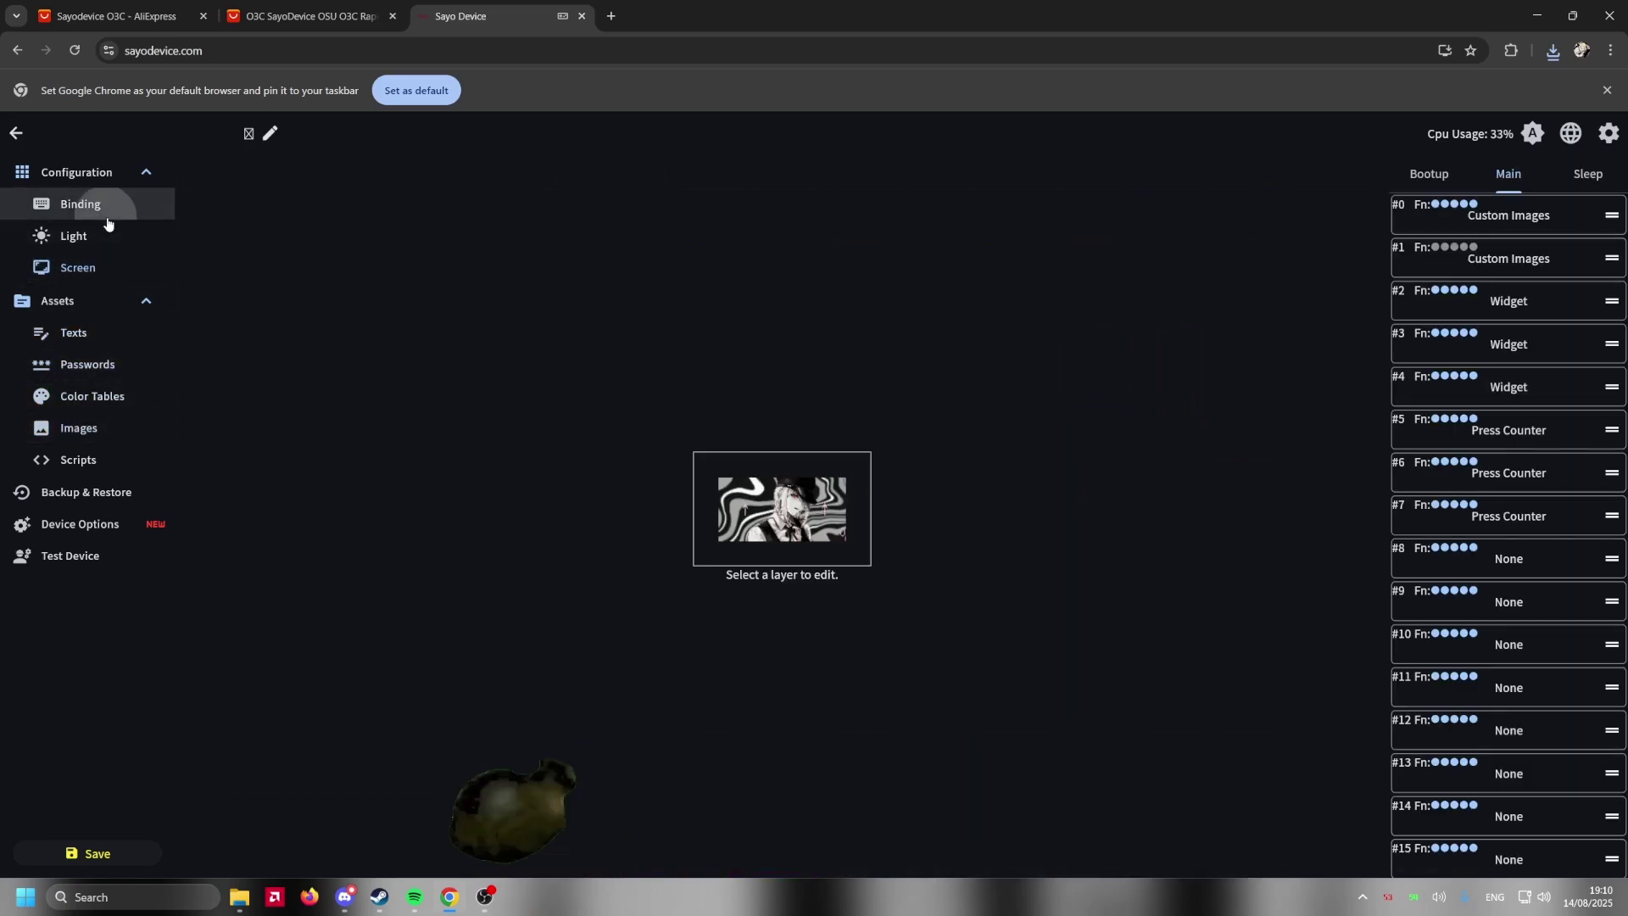
{"action": "left_click", "coordinate": [108, 222]}
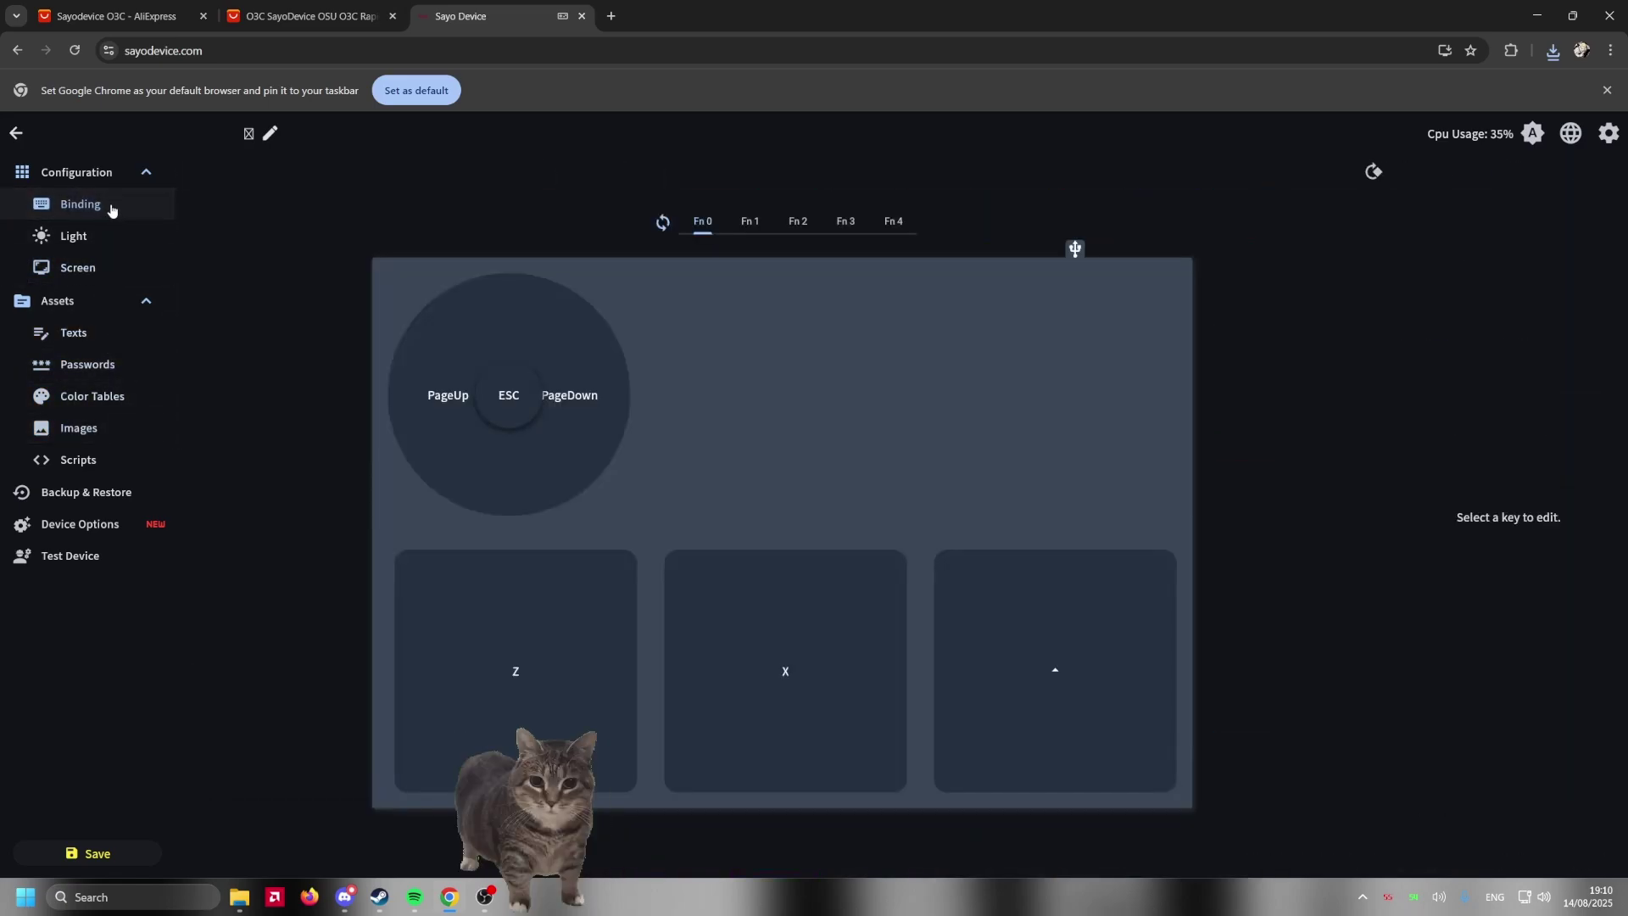
{"action": "left_click", "coordinate": [83, 458]}
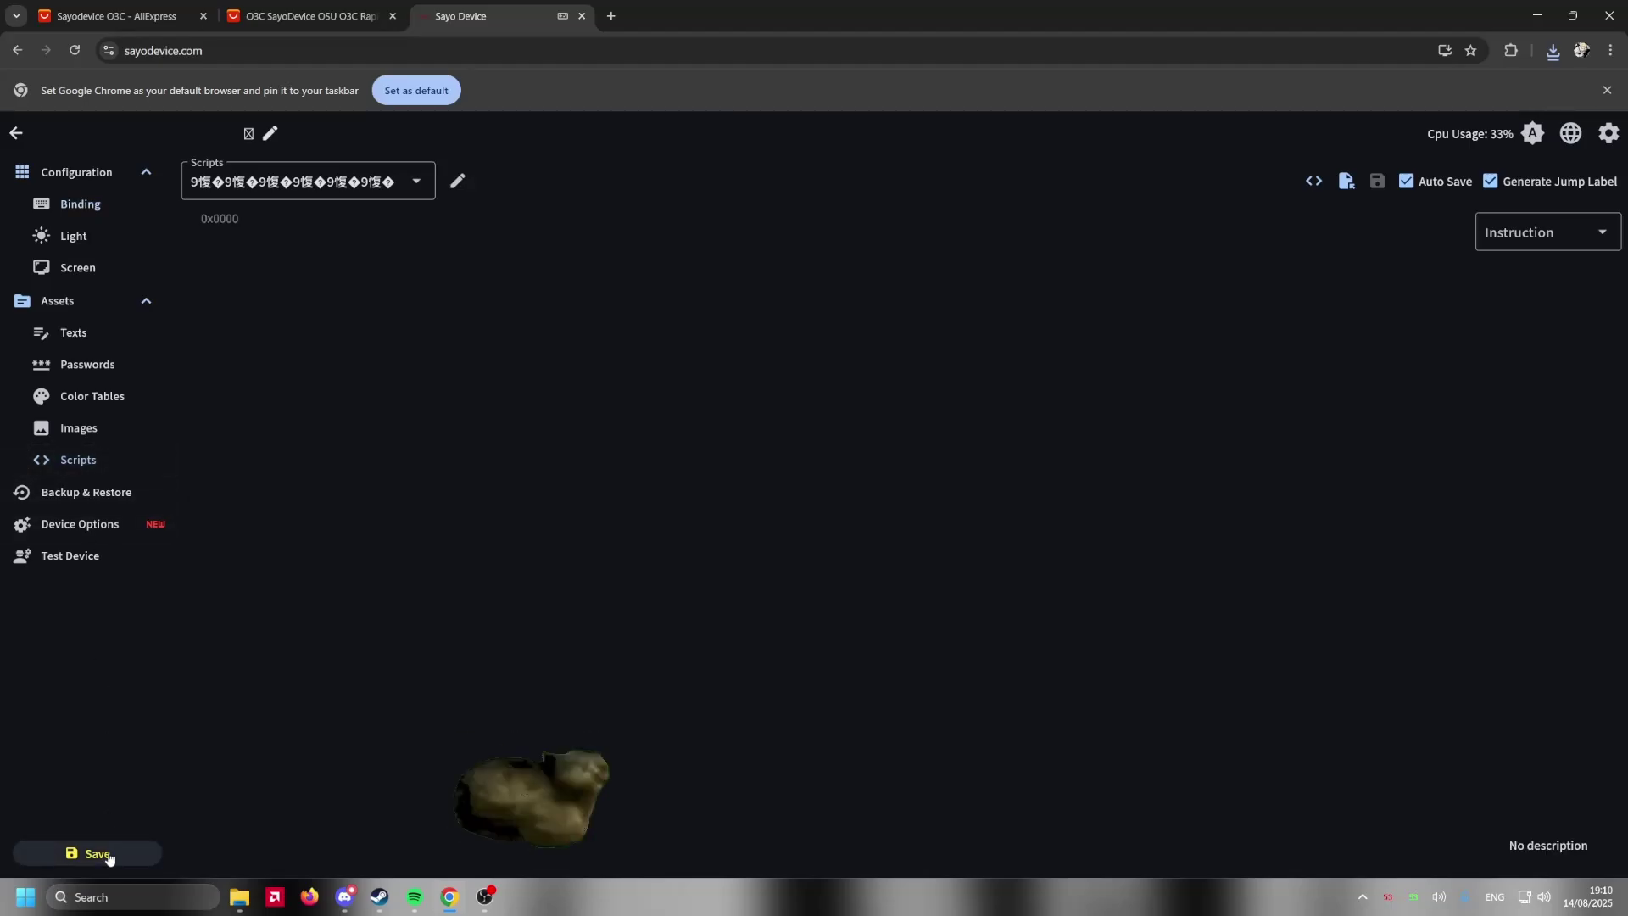
{"action": "left_click", "coordinate": [81, 423]}
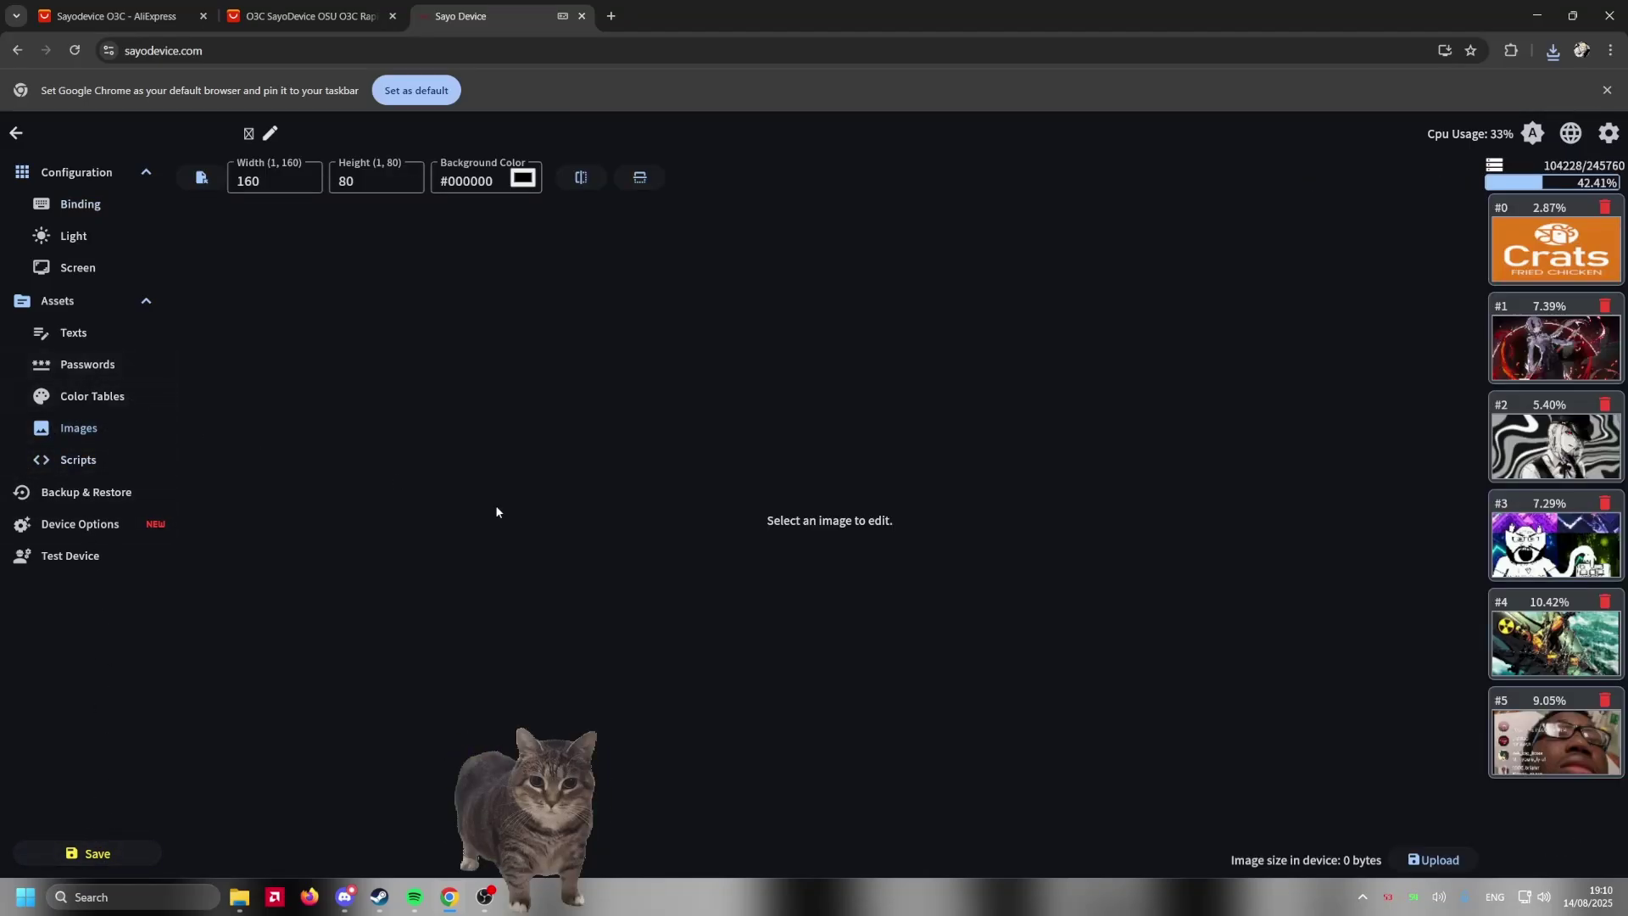